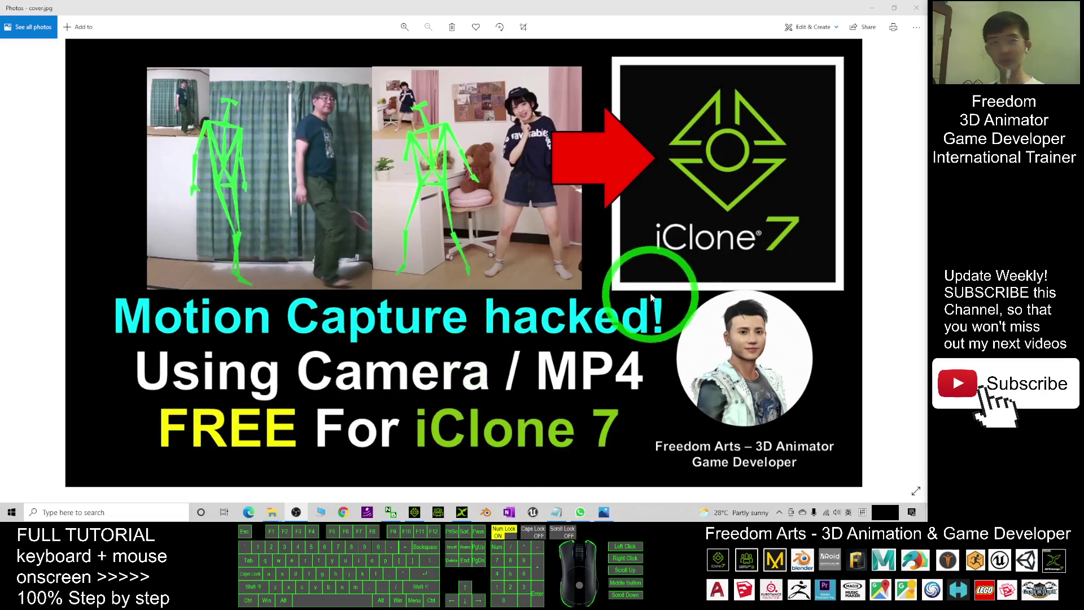
Close the cover image and highlight the ThreeDPoseTracker_Win_x64_v0_4_2.zip download entries in the notes.
{"action": "key", "text": "alt+F4"}
{"action": "left_click", "coordinate": [642, 225]}
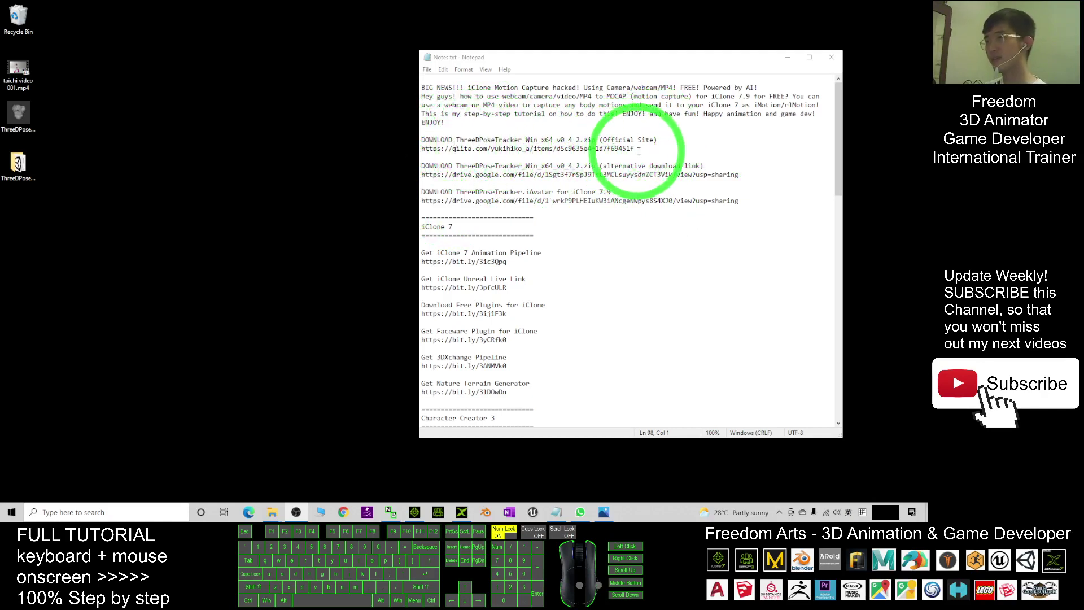
{"action": "left_click_drag", "start_coordinate": [638, 151], "coordinate": [496, 133]}
{"action": "left_click", "coordinate": [603, 166]}
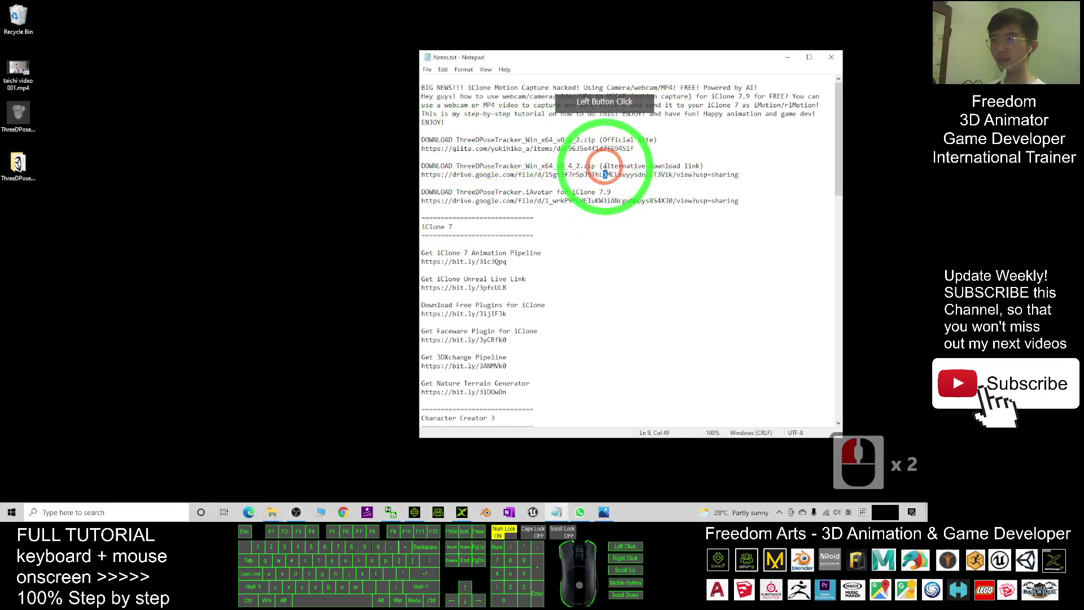
{"action": "left_click_drag", "start_coordinate": [603, 166], "coordinate": [703, 166]}
{"action": "left_click", "coordinate": [466, 166]}
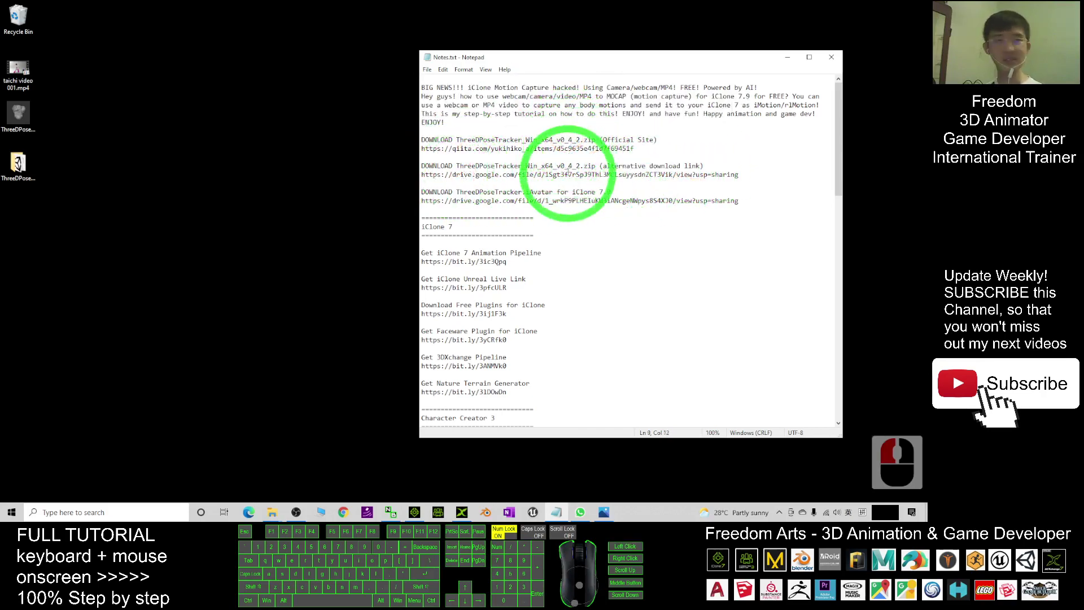
{"action": "left_click_drag", "start_coordinate": [424, 166], "coordinate": [597, 166]}
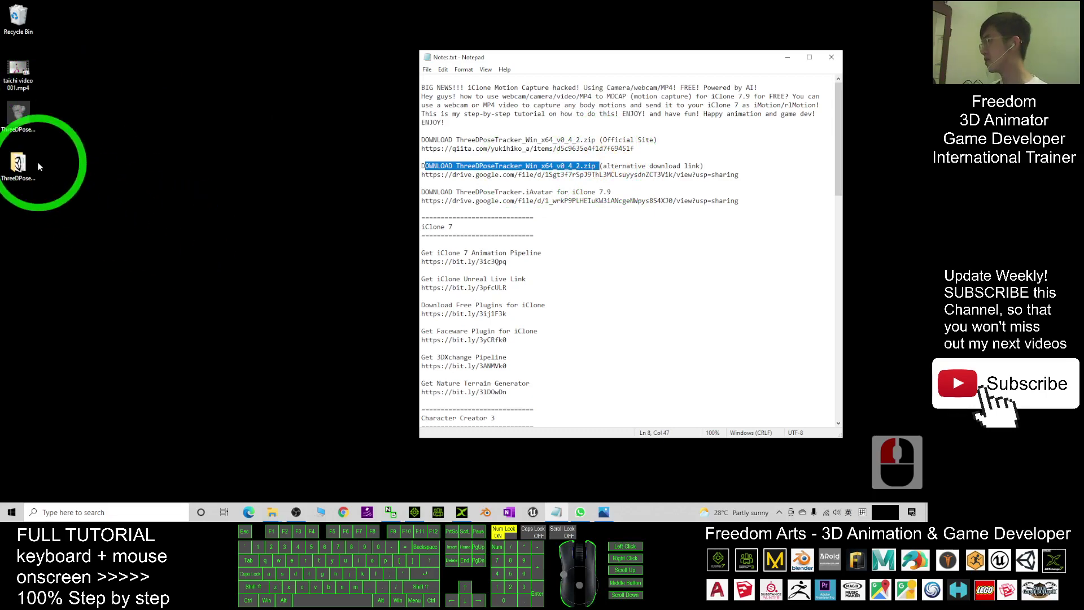
Look at the contents of the extracted ThreeDPoseTracker folder on the desktop, close it and highlight its download entry in the notes.
{"action": "left_click", "coordinate": [14, 181]}
{"action": "double_click", "coordinate": [19, 169]}
{"action": "left_click", "coordinate": [331, 29]}
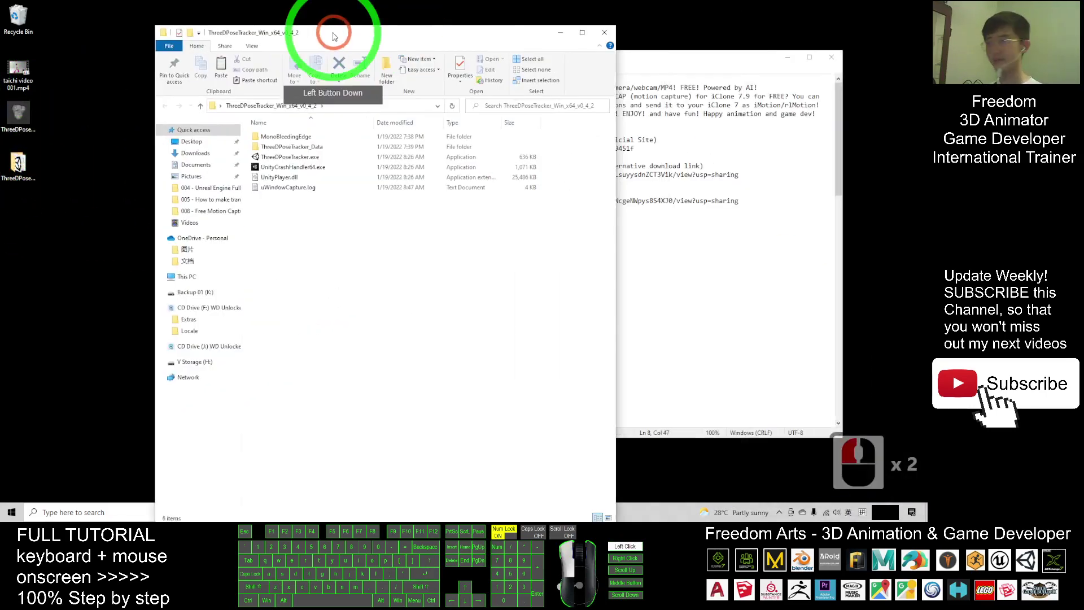
{"action": "left_click_drag", "start_coordinate": [366, 27], "coordinate": [556, 37]}
{"action": "left_click", "coordinate": [614, 68]}
{"action": "left_click_drag", "start_coordinate": [600, 166], "coordinate": [425, 166]}
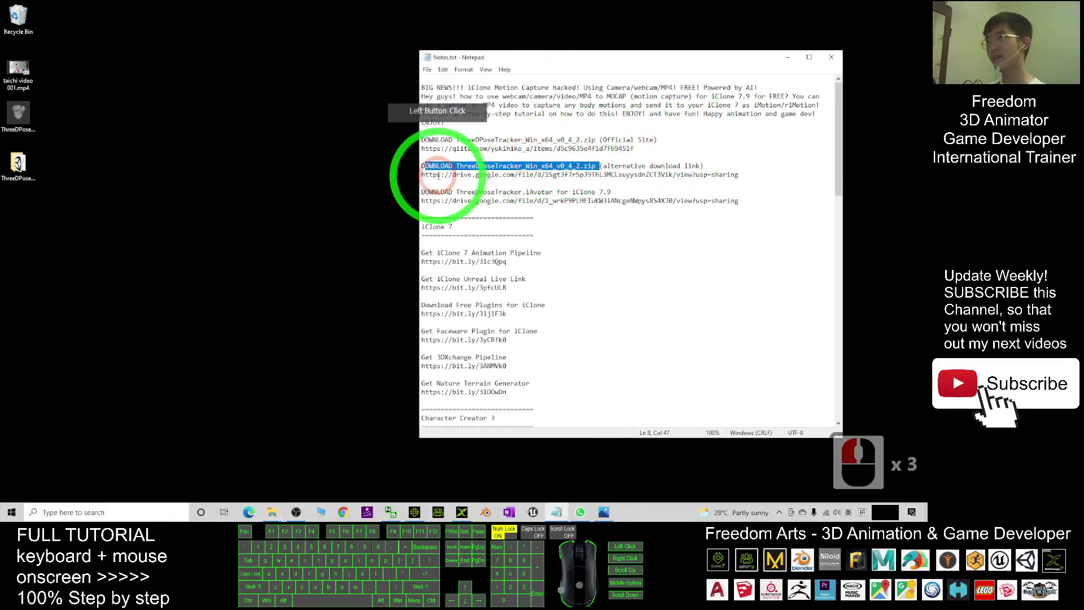
Launch ThreeDPoseTracker.exe from the ThreeDPoseTracker_Win_x64_v0_4_2 desktop folder and shrink its window to fit the screen.
{"action": "double_click", "coordinate": [19, 167]}
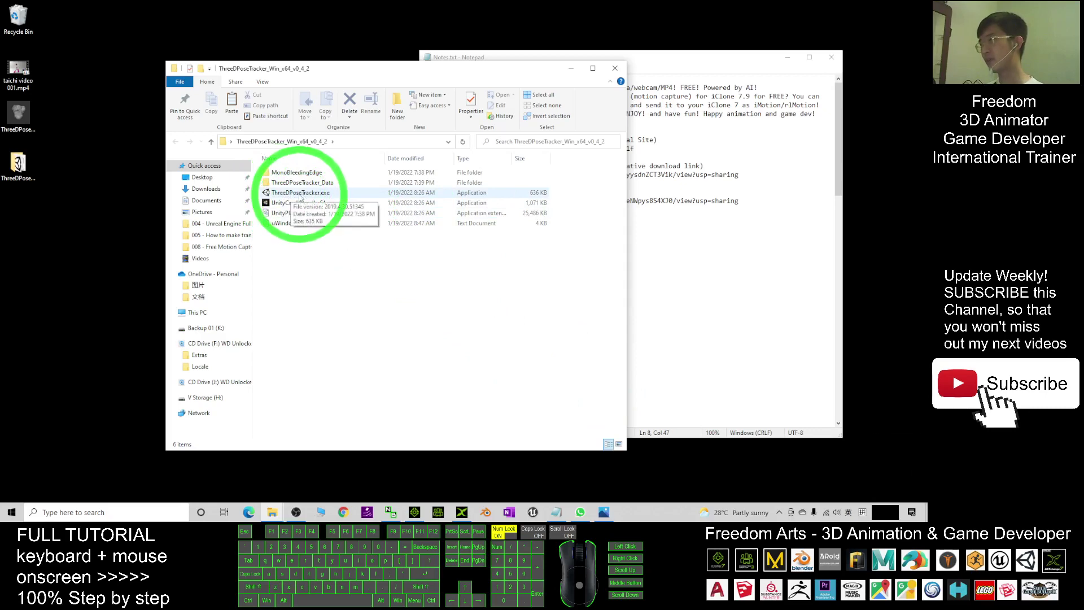
{"action": "double_click", "coordinate": [300, 193]}
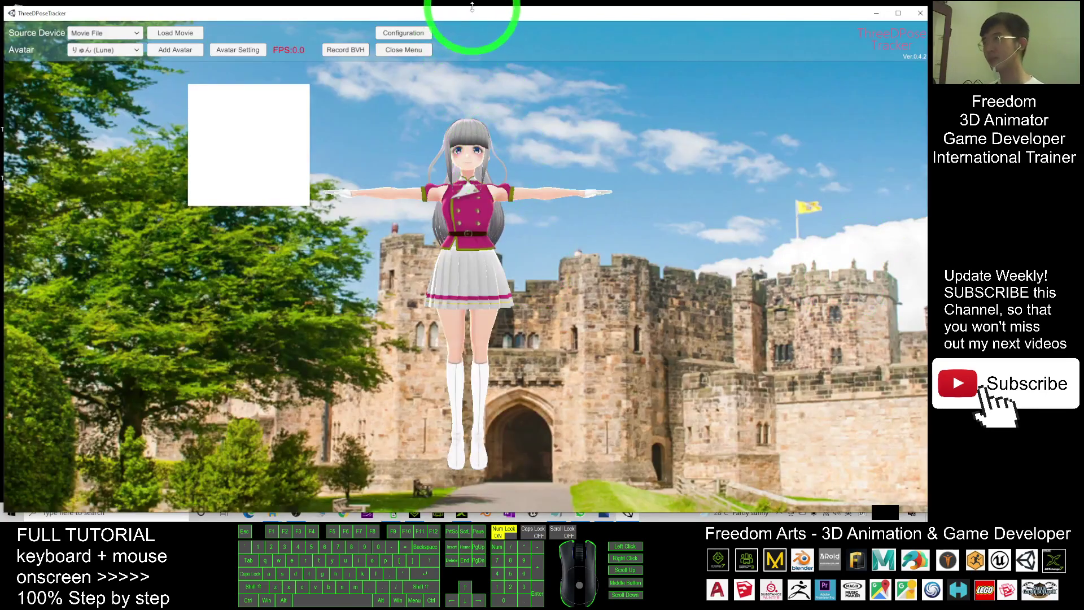
{"action": "left_click_drag", "start_coordinate": [472, 7], "coordinate": [521, 22]}
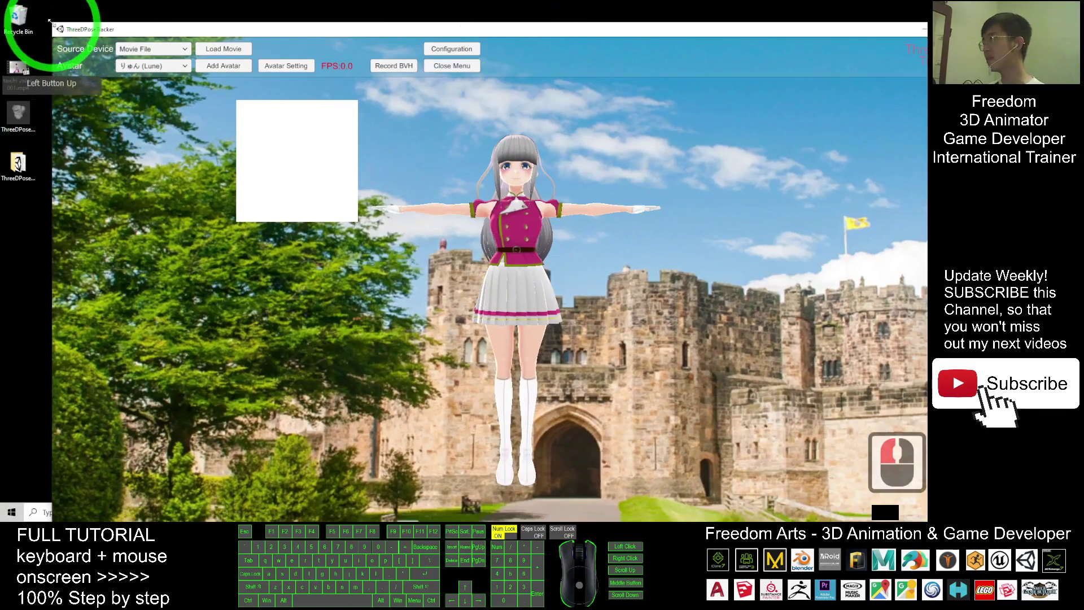
{"action": "left_click_drag", "start_coordinate": [54, 33], "coordinate": [282, 165]}
{"action": "left_click_drag", "start_coordinate": [617, 180], "coordinate": [502, 96]}
Review the available source devices, keeping Movie File as the source.
{"action": "left_click", "coordinate": [282, 109]}
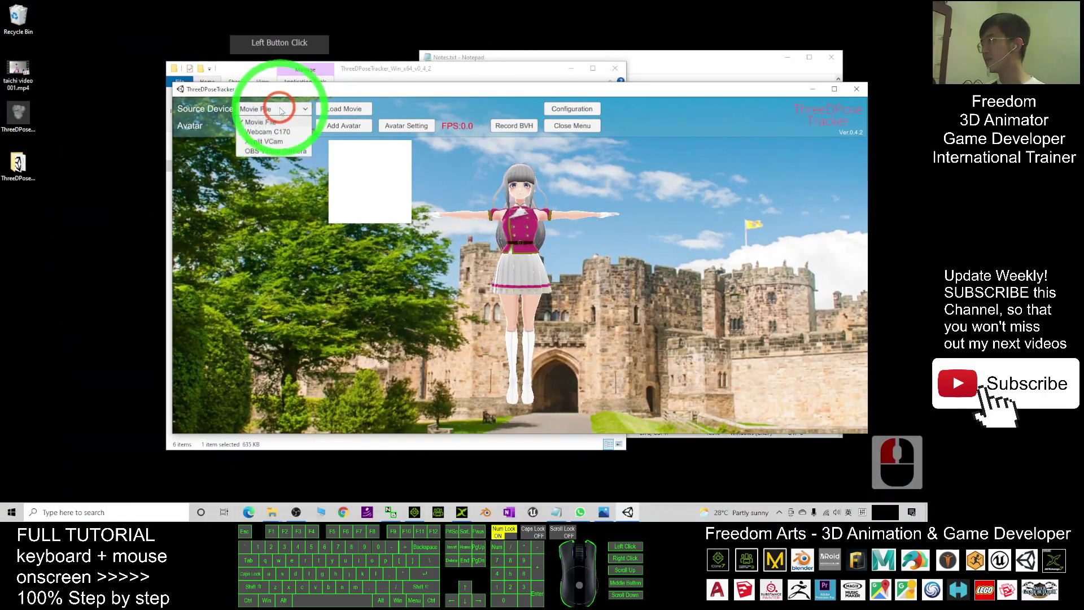
{"action": "left_click", "coordinate": [282, 109]}
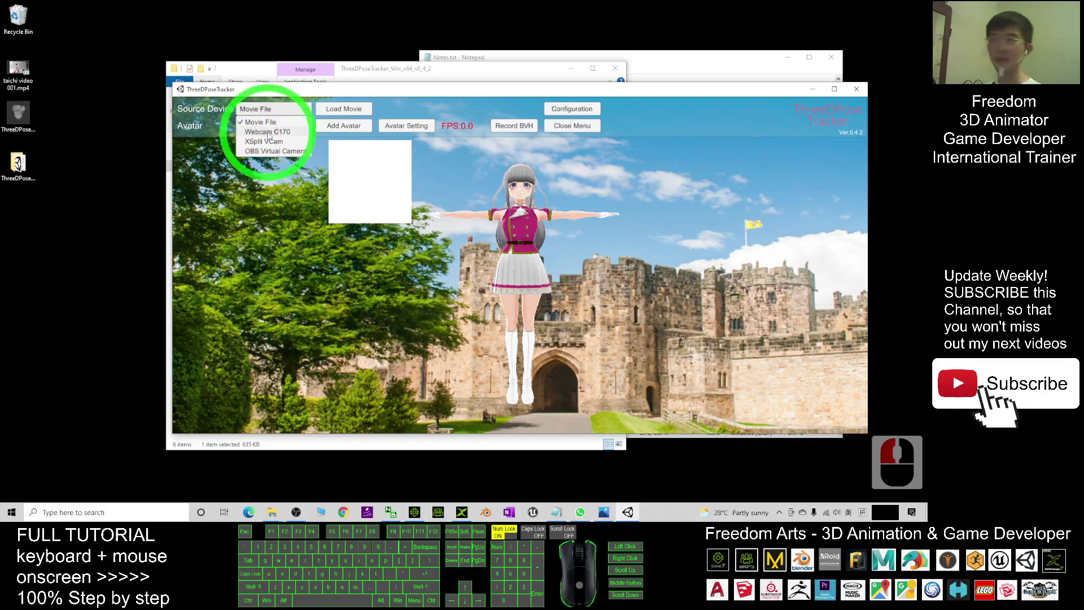
{"action": "left_click", "coordinate": [242, 104]}
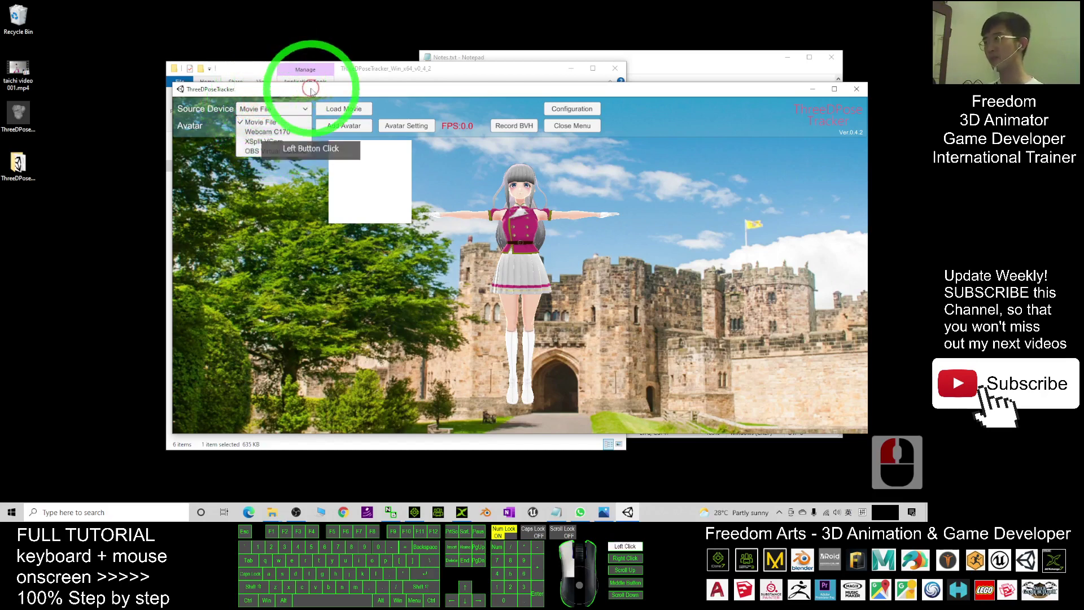
{"action": "left_click", "coordinate": [305, 105]}
{"action": "left_click", "coordinate": [299, 107]}
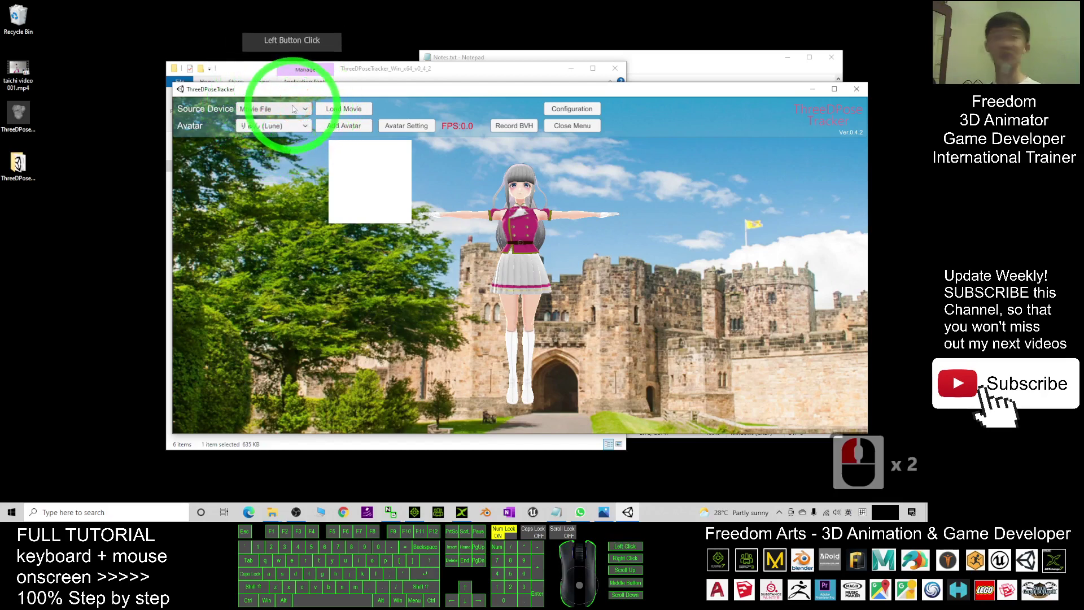
Preview taichi video 001.mp4 from the desktop, skipping ahead to about 33 seconds, and close the player.
{"action": "left_click", "coordinate": [19, 69]}
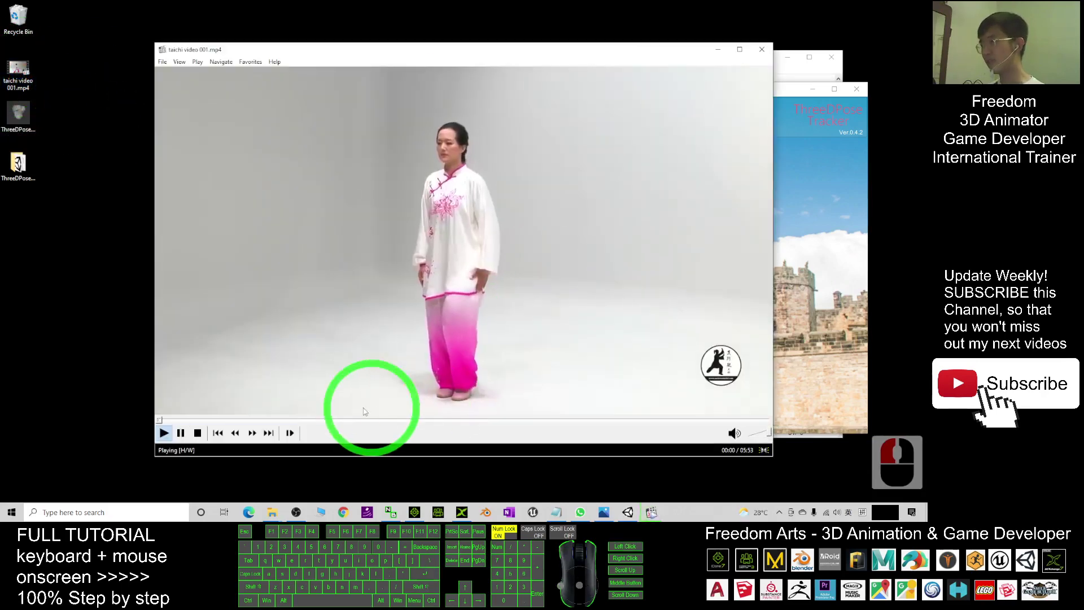
{"action": "left_click", "coordinate": [208, 421]}
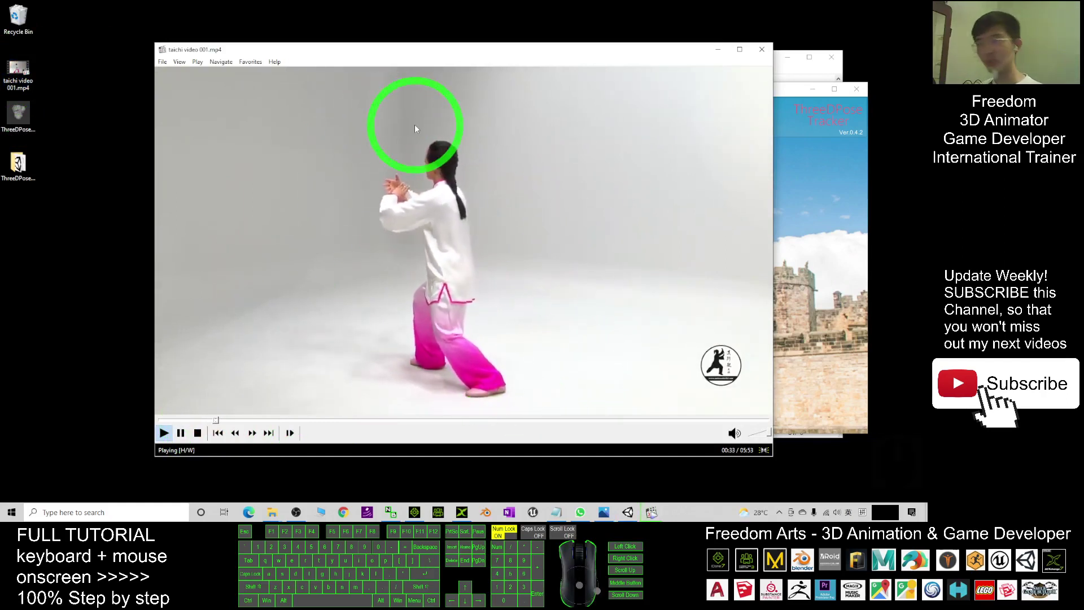
{"action": "left_click", "coordinate": [762, 49]}
{"action": "left_click", "coordinate": [631, 332]}
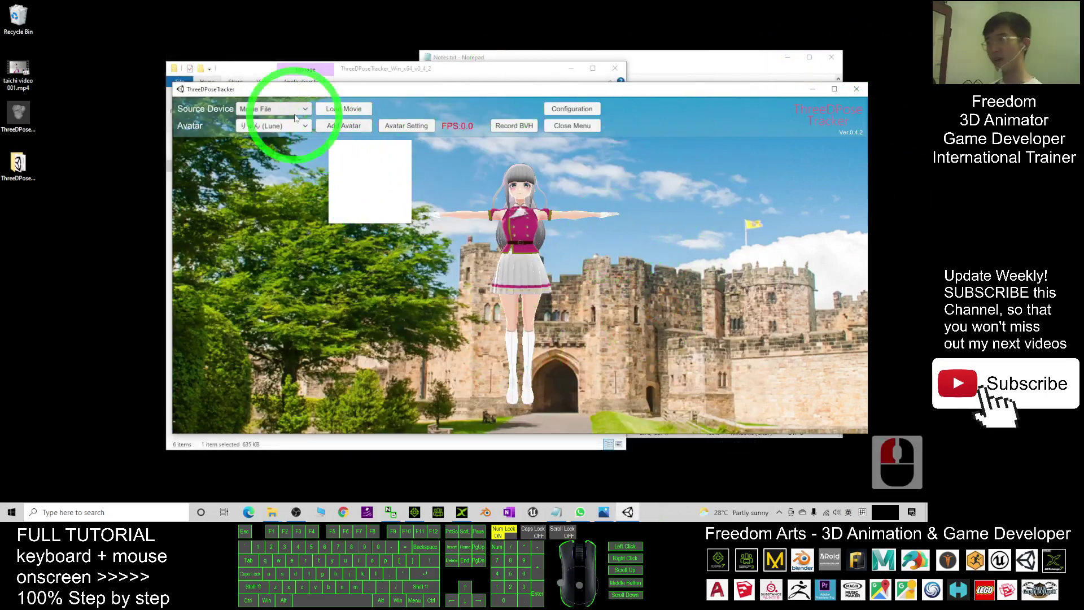
Try to load taichi video 001.mp4 from the Desktop as the tracking movie, repeating the attempt once.
{"action": "left_click", "coordinate": [344, 109]}
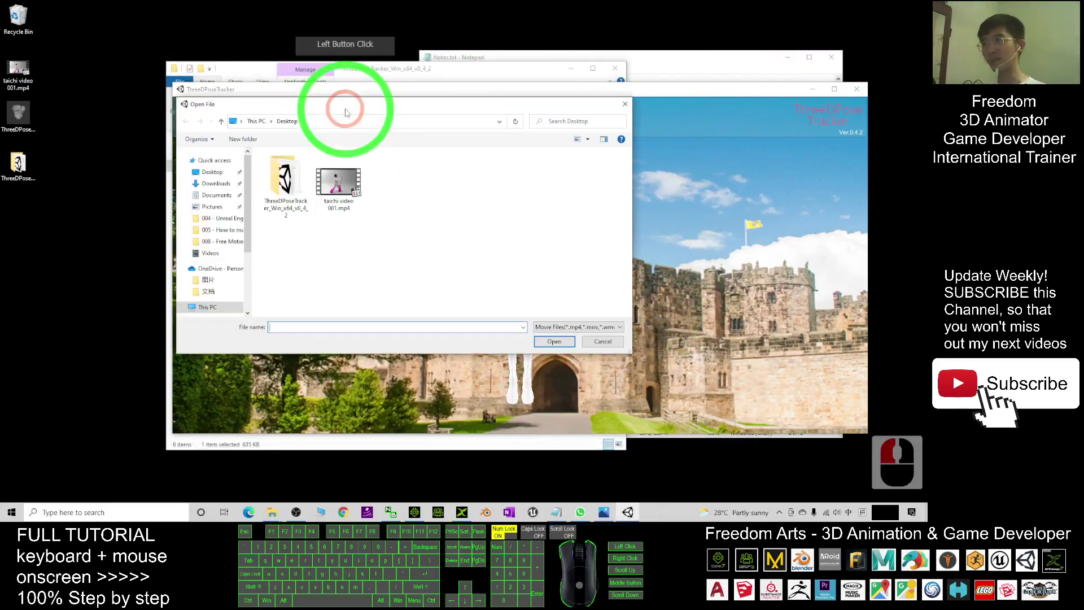
{"action": "left_click", "coordinate": [209, 172]}
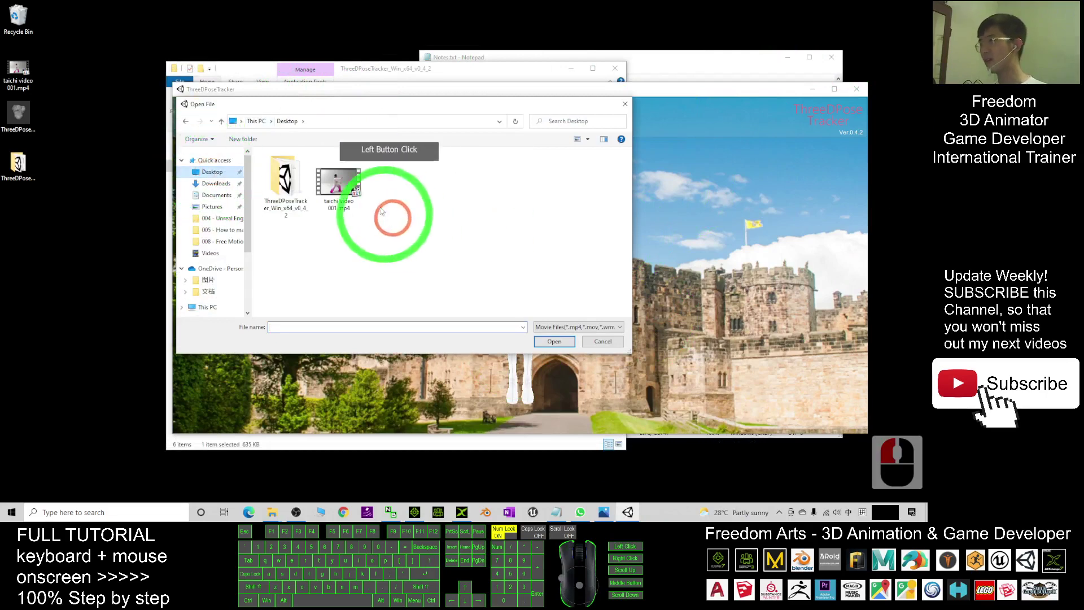
{"action": "double_click", "coordinate": [344, 186]}
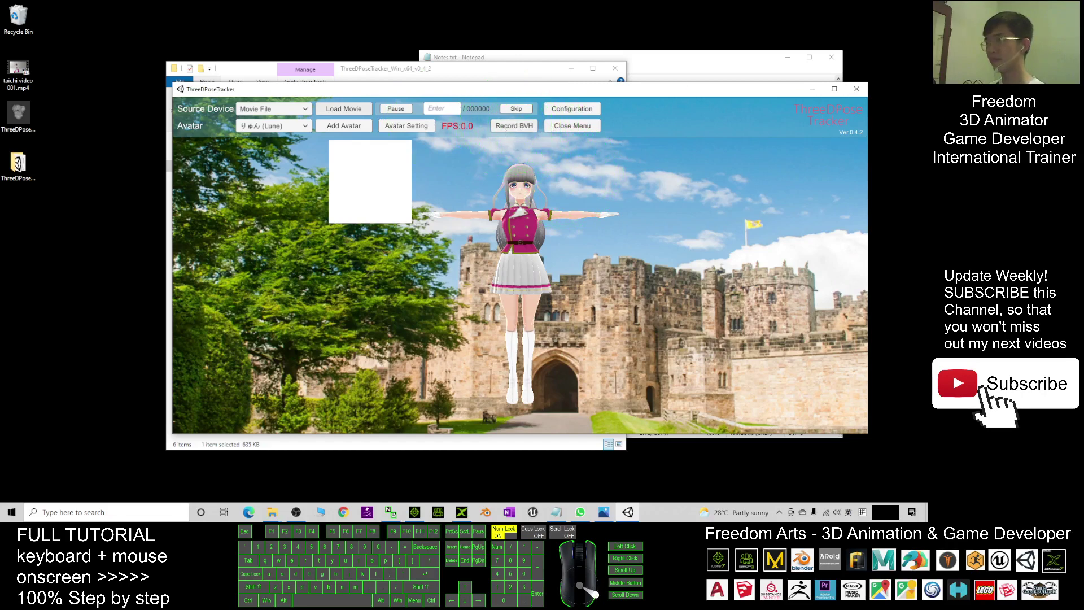
{"action": "left_click_drag", "start_coordinate": [452, 193], "coordinate": [395, 112]}
{"action": "left_click", "coordinate": [355, 113]}
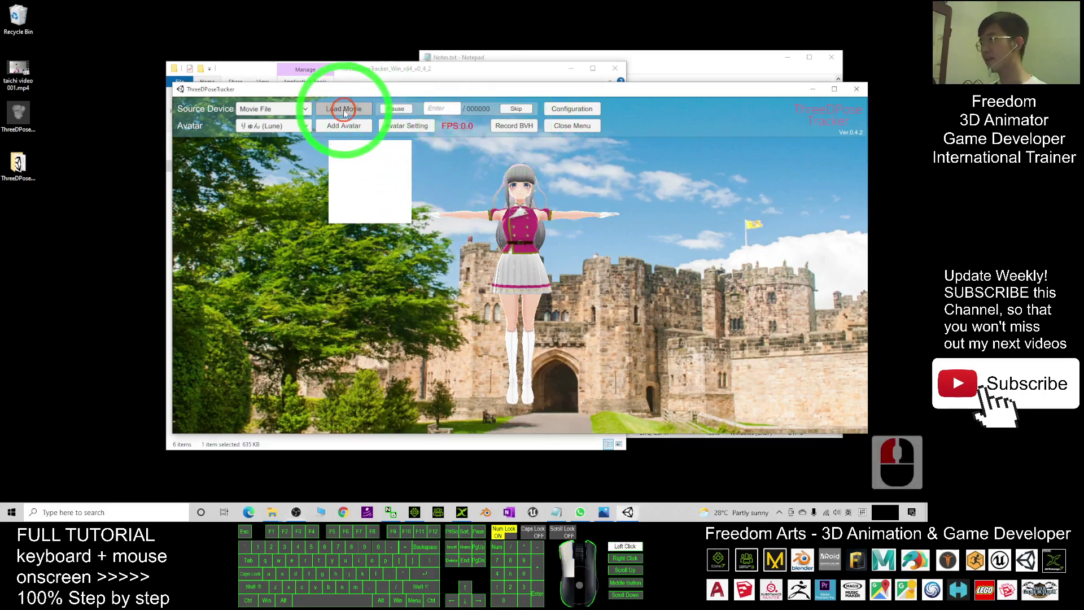
{"action": "double_click", "coordinate": [330, 181]}
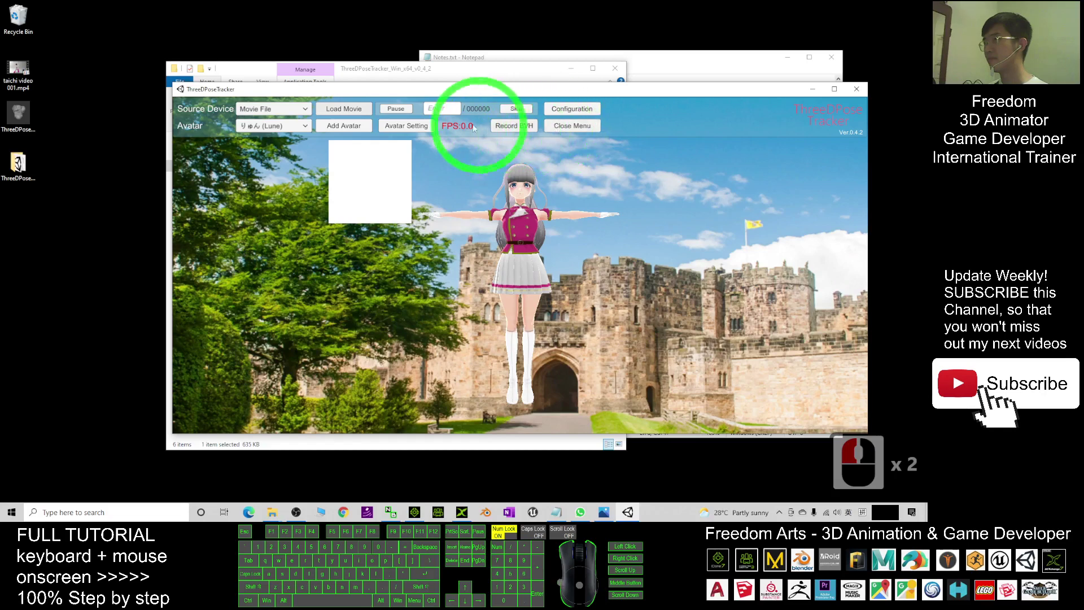
{"action": "double_click", "coordinate": [389, 164]}
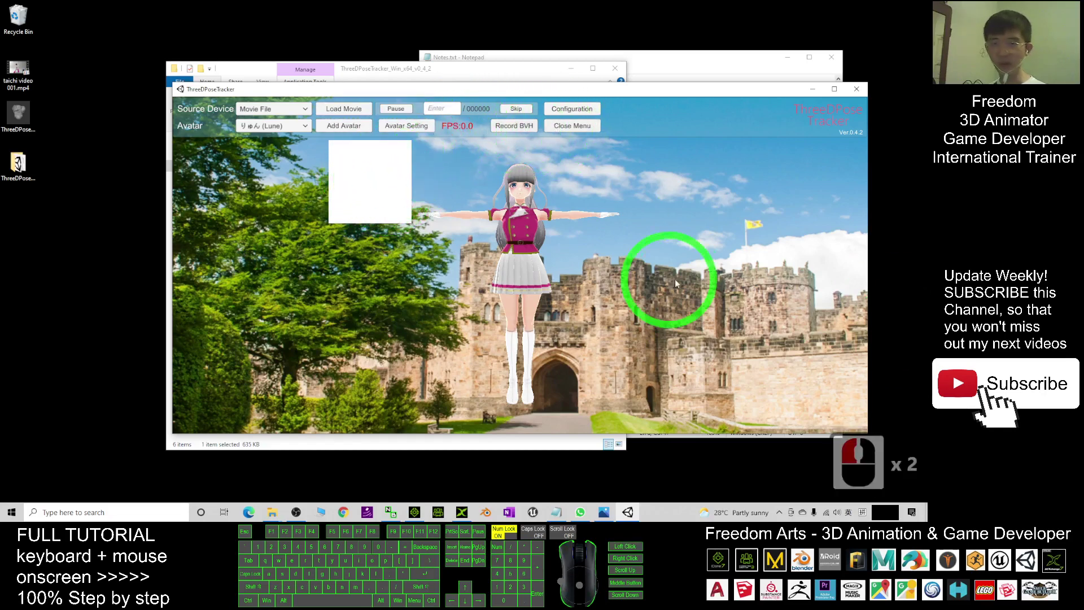
Paste the copied taichi video ori.mp4 onto the desktop and preview it in the media player.
{"action": "left_click", "coordinate": [189, 271]}
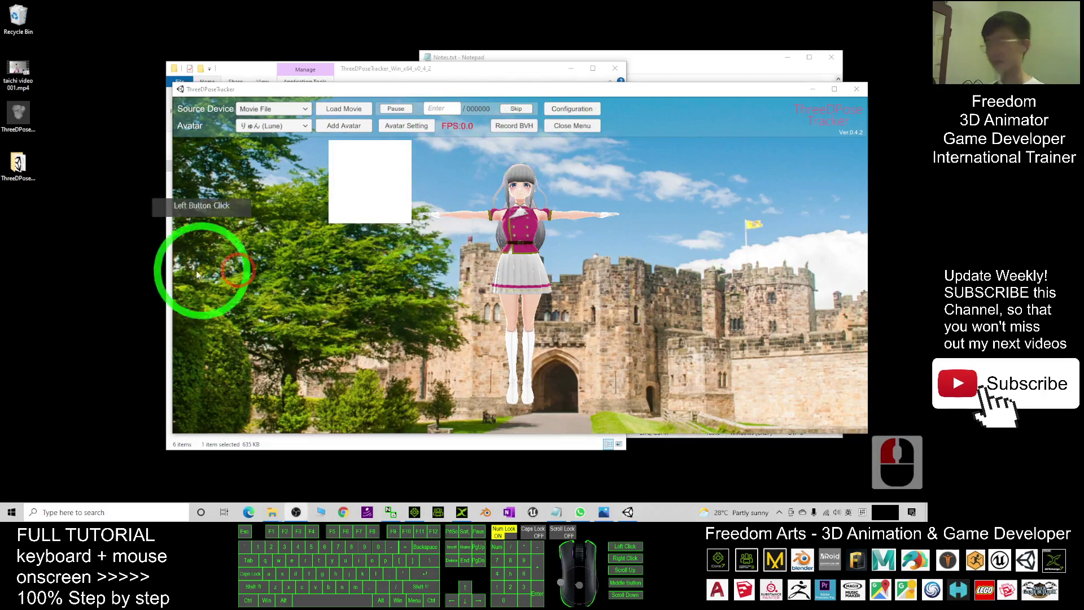
{"action": "left_click", "coordinate": [48, 260]}
{"action": "key", "text": "ctrl+v"}
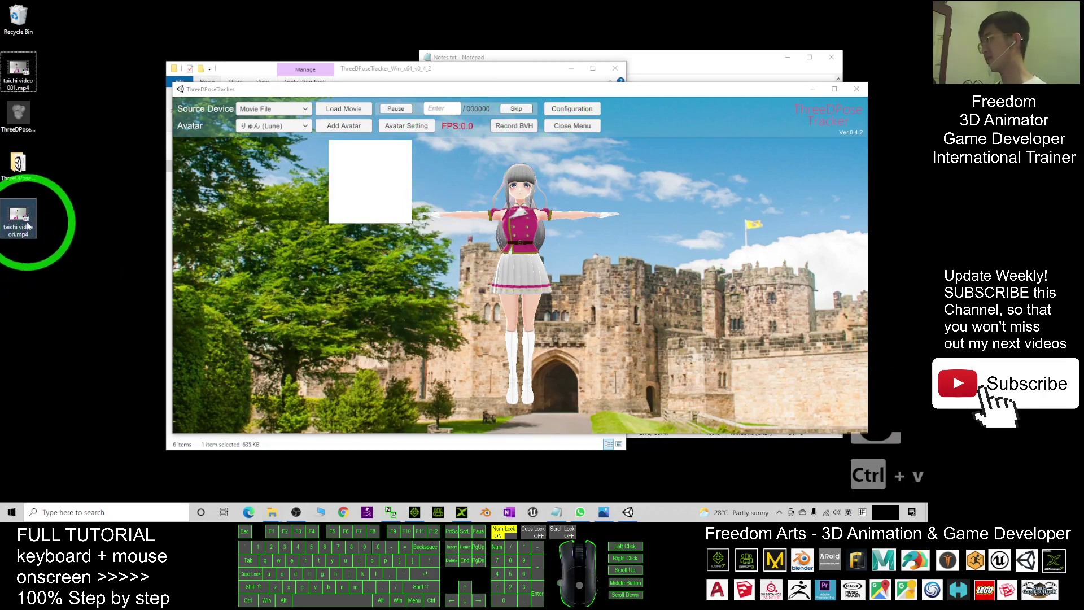
{"action": "double_click", "coordinate": [19, 212]}
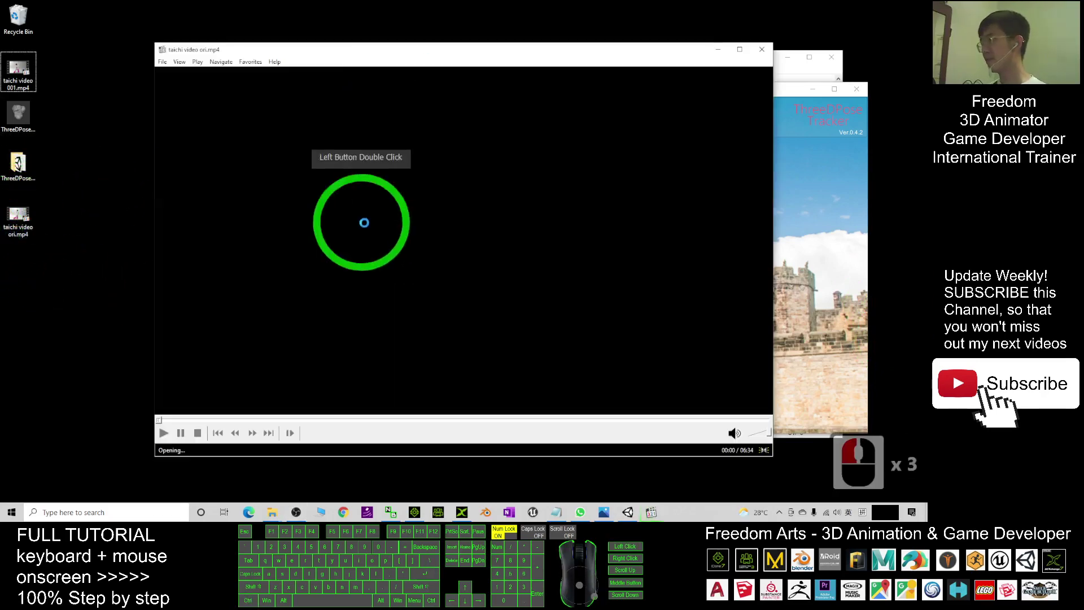
{"action": "left_click_drag", "start_coordinate": [254, 422], "coordinate": [323, 421]}
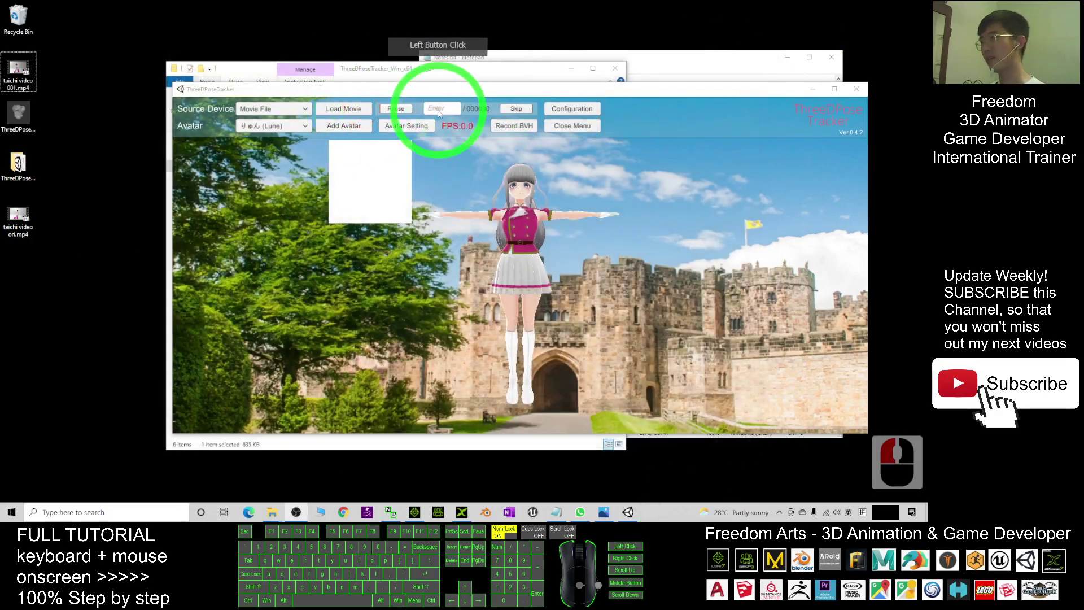
Load taichi video ori.mp4 from the Desktop as the tracking movie.
{"action": "left_click", "coordinate": [330, 109]}
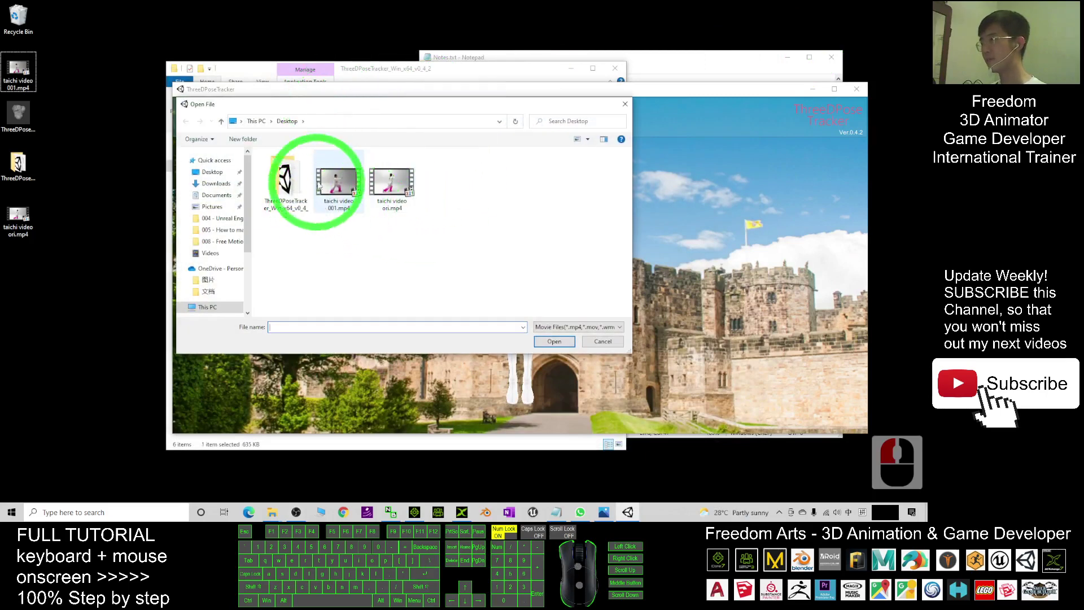
{"action": "left_click", "coordinate": [398, 186]}
{"action": "double_click", "coordinate": [398, 186]}
{"action": "left_click_drag", "start_coordinate": [480, 90], "coordinate": [461, 93]}
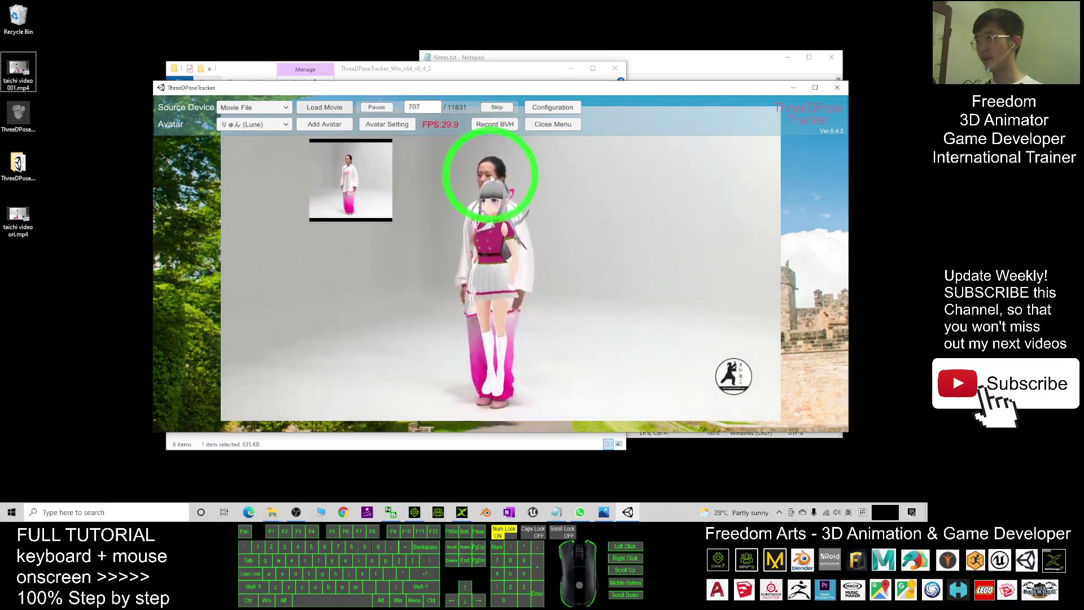
Start recording the avatar's tracked motion as BVH while the taichi video plays.
{"action": "left_click", "coordinate": [494, 124]}
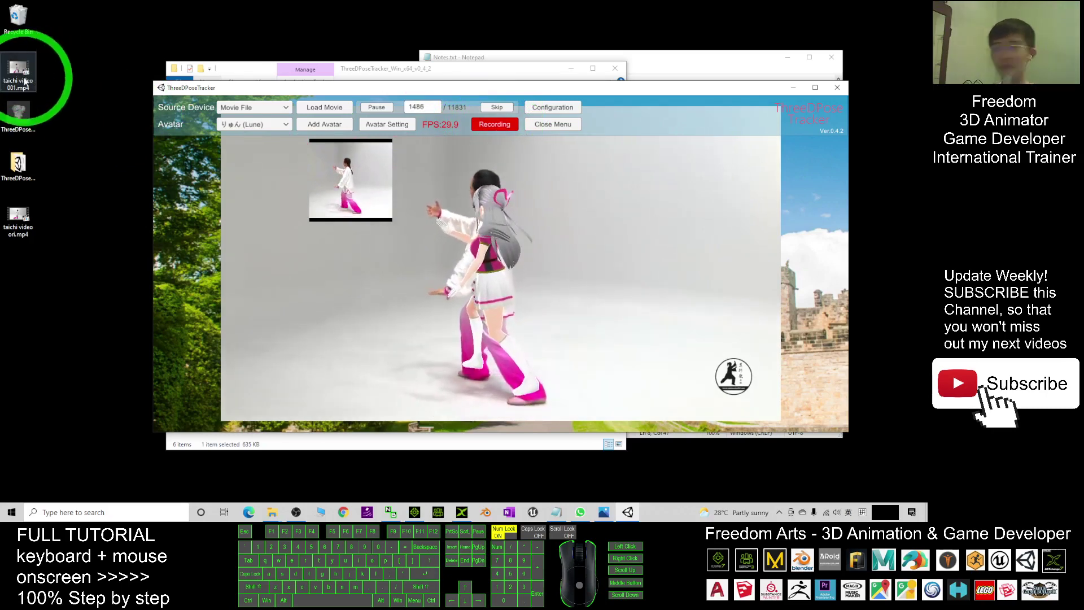
{"action": "left_click", "coordinate": [18, 219]}
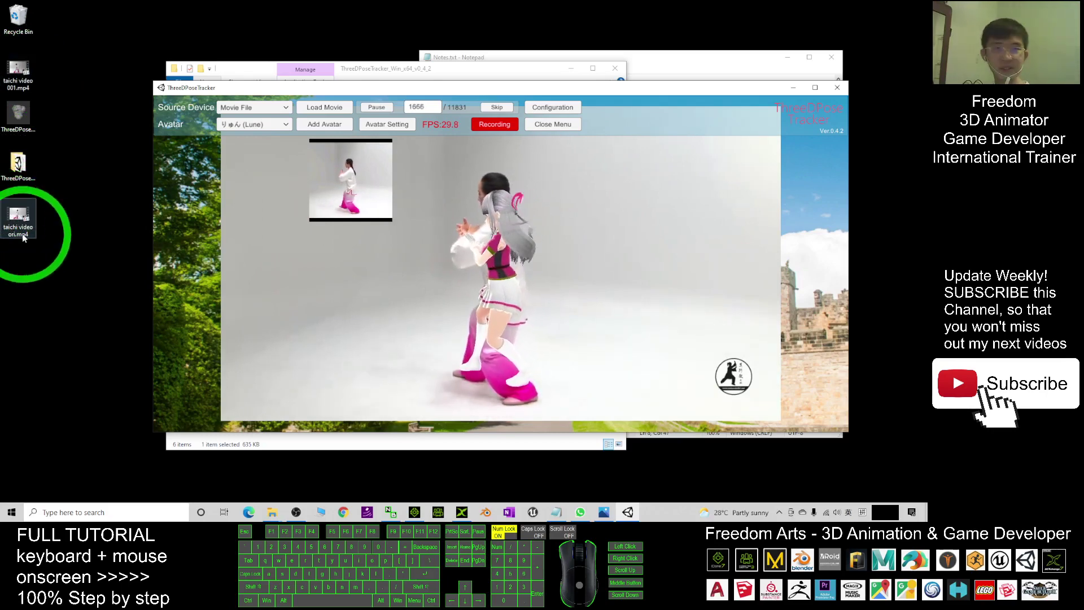
{"action": "left_click", "coordinate": [598, 262]}
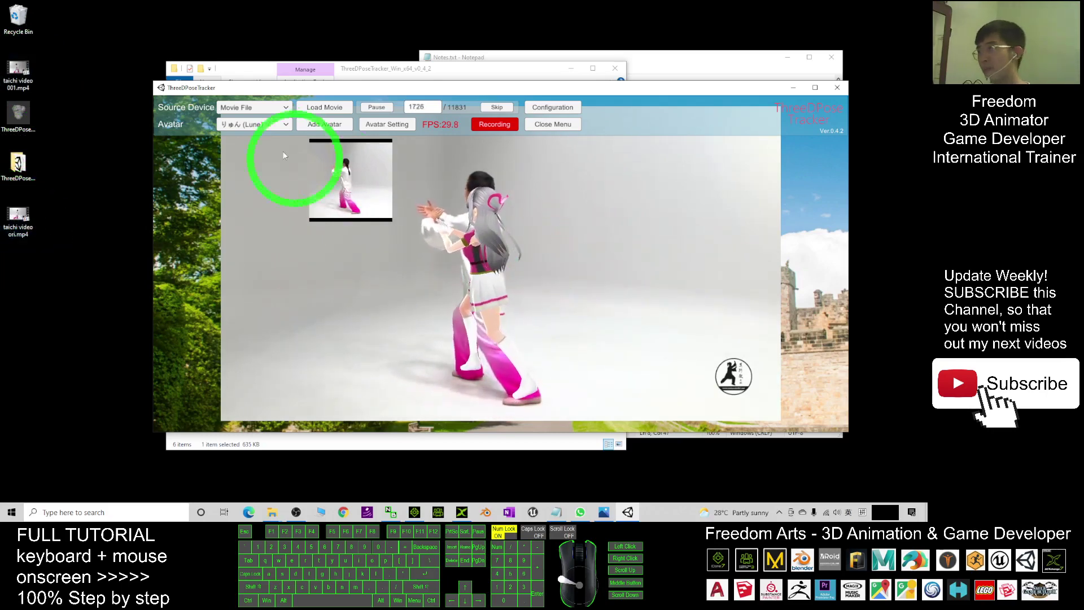
Stop the BVH recording and save the captured motion to the Desktop with the file name taichi.
{"action": "left_click", "coordinate": [500, 125]}
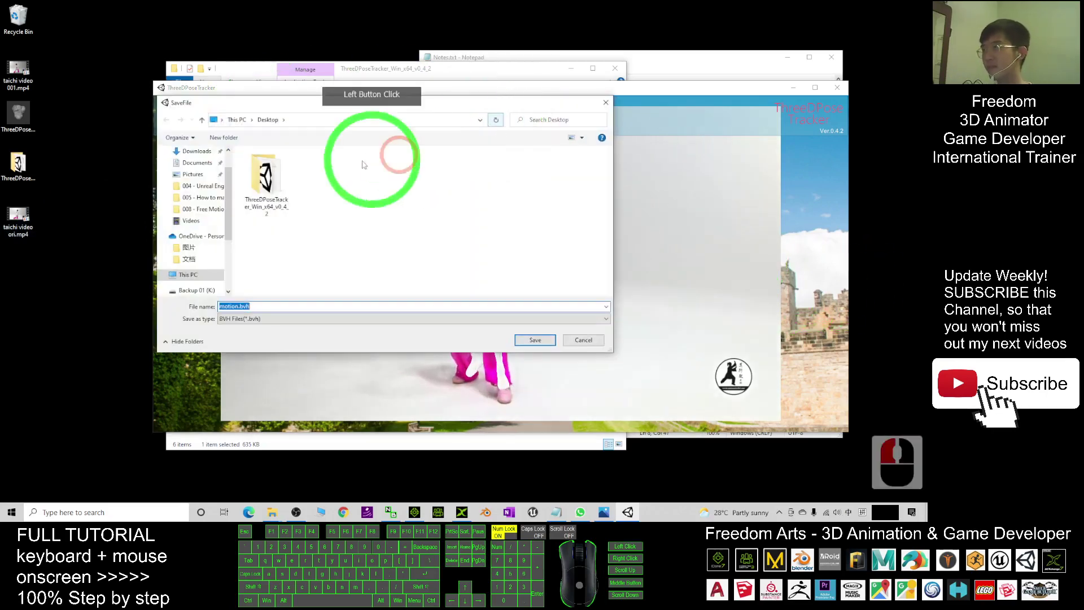
{"action": "left_click_drag", "start_coordinate": [228, 181], "coordinate": [228, 166]}
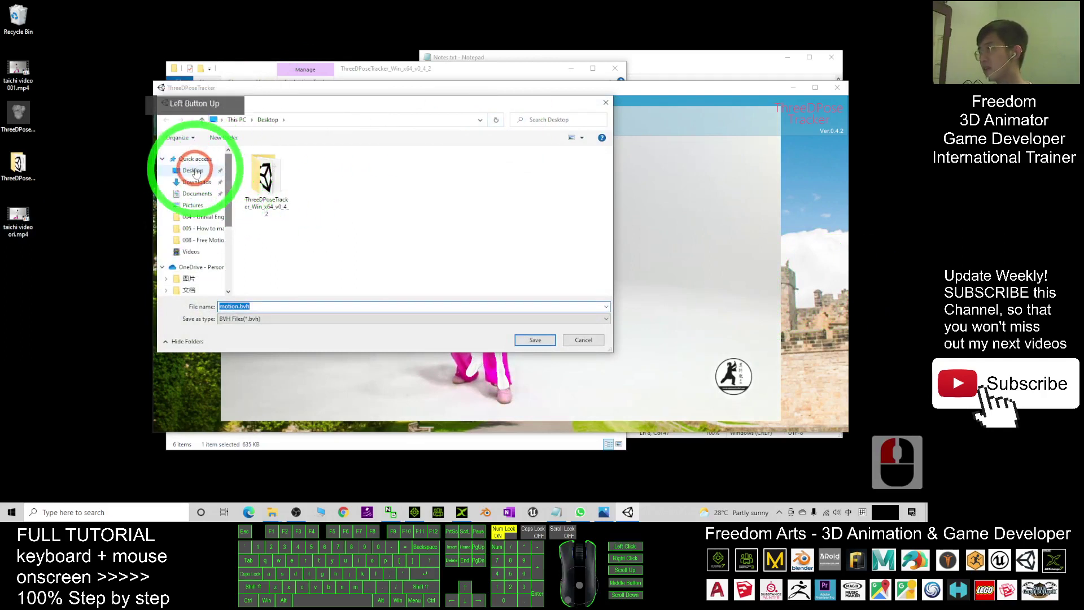
{"action": "double_click", "coordinate": [226, 307]}
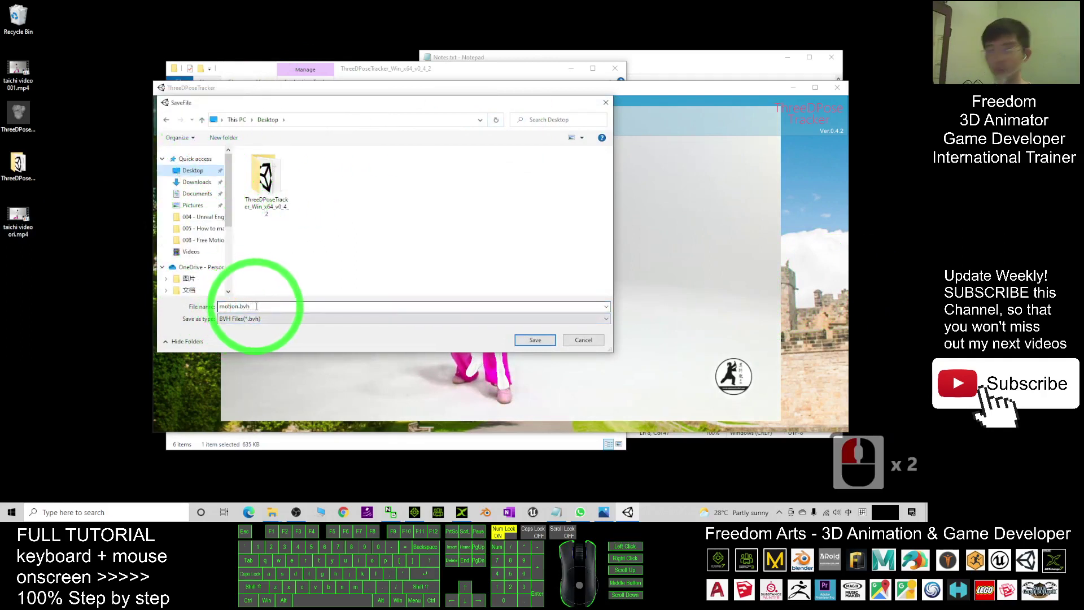
{"action": "type", "text": "taichi"}
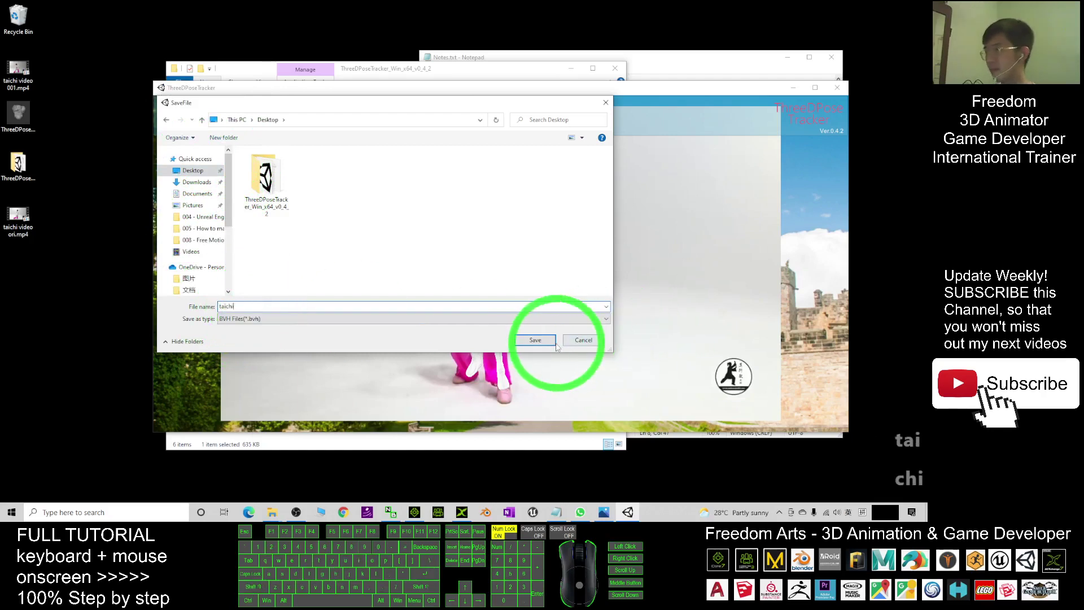
{"action": "left_click", "coordinate": [530, 295]}
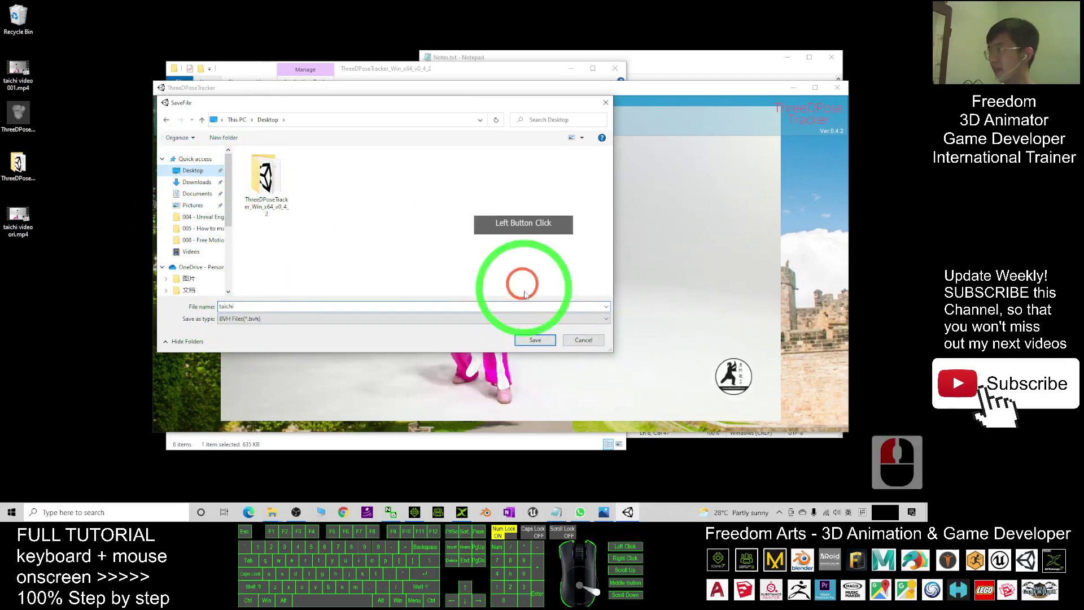
{"action": "left_click", "coordinate": [536, 339]}
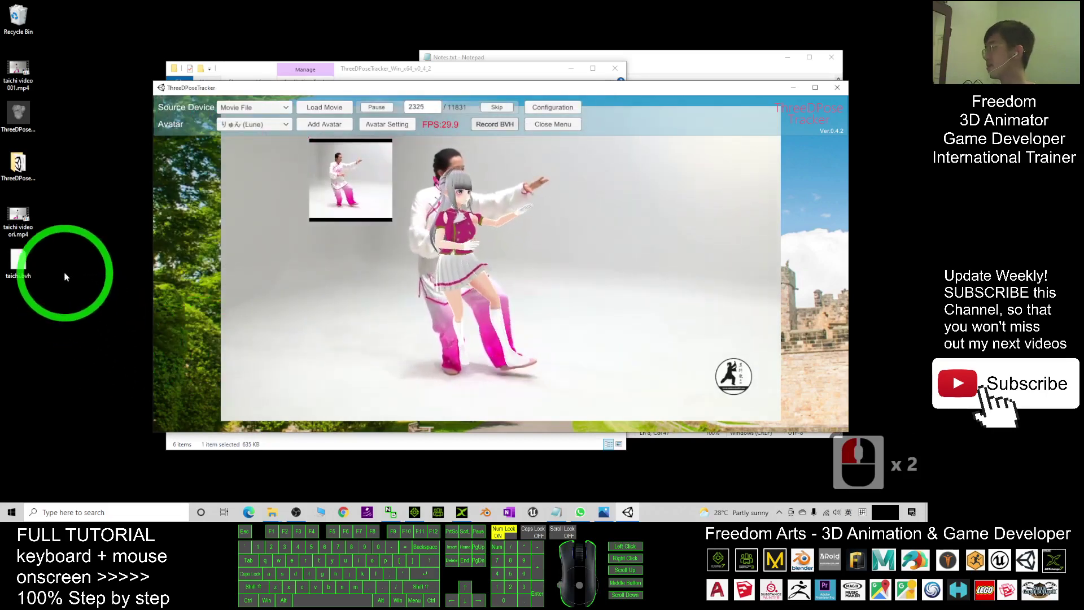
{"action": "left_click", "coordinate": [12, 267]}
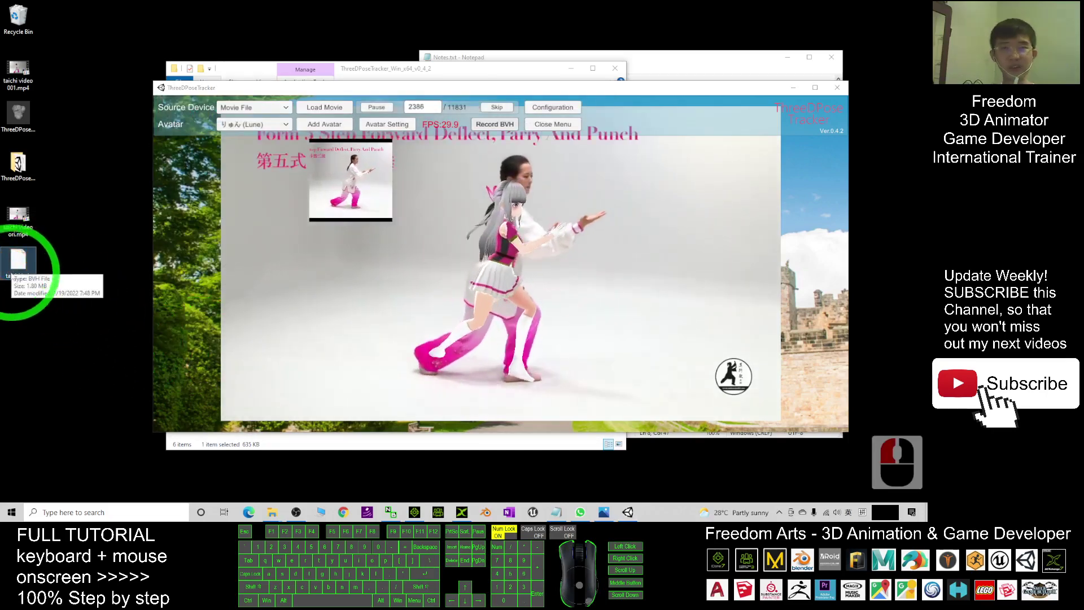
Close ThreeDPoseTracker and its folder window, and look up the ThreeDPoseTracker.iAvatar download entry in Notes.txt.
{"action": "left_click", "coordinate": [838, 88]}
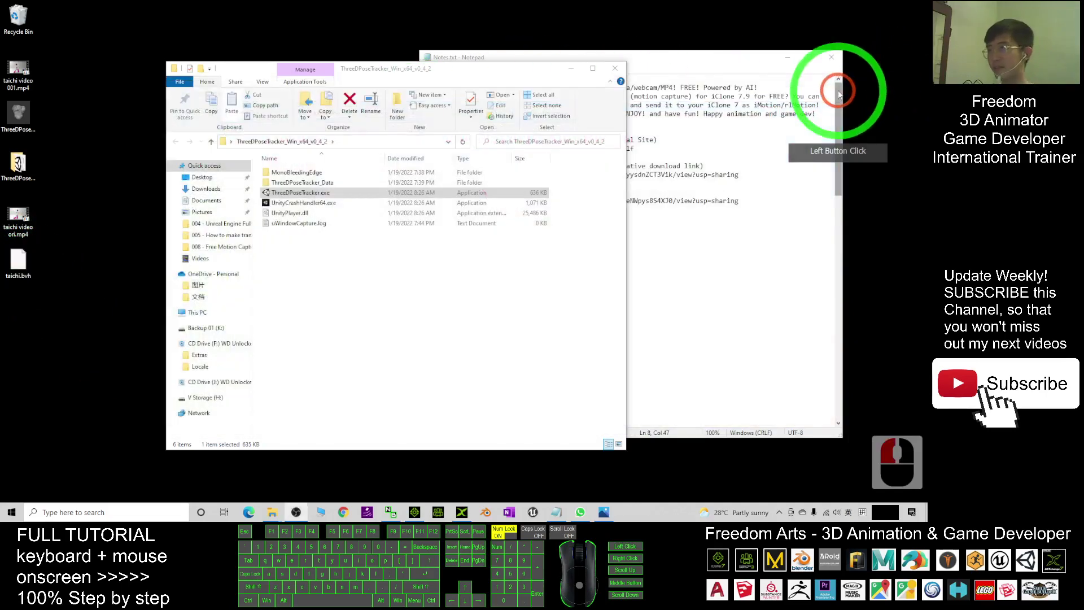
{"action": "left_click", "coordinate": [614, 67]}
{"action": "left_click", "coordinate": [742, 249]}
{"action": "scroll", "coordinate": [520, 193], "scroll_direction": "up", "scroll_amount": 3}
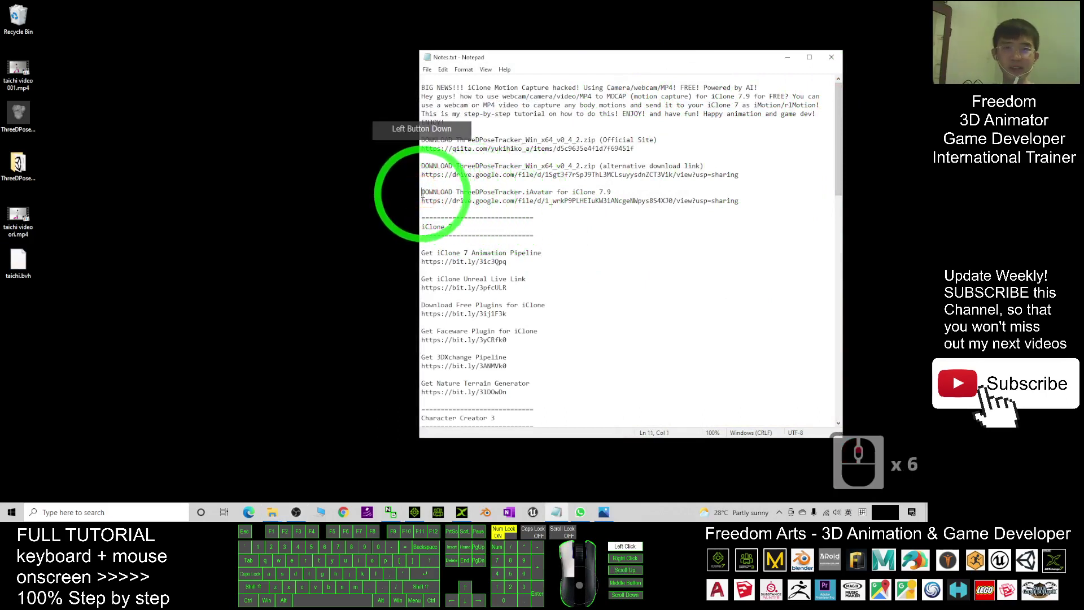
{"action": "left_click", "coordinate": [479, 192]}
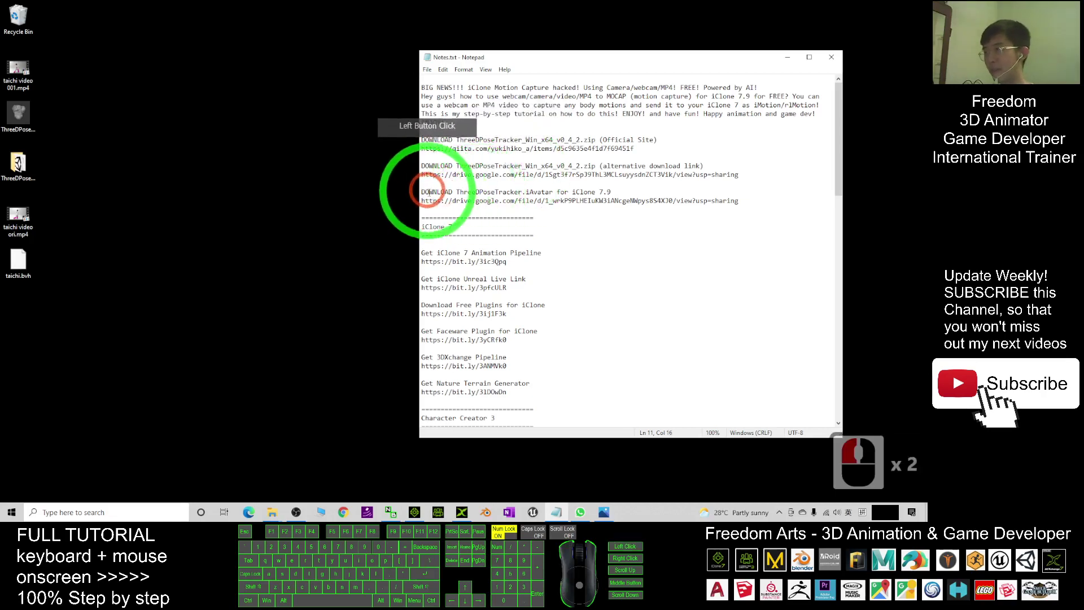
{"action": "left_click_drag", "start_coordinate": [453, 192], "coordinate": [522, 192]}
{"action": "left_click", "coordinate": [530, 193]}
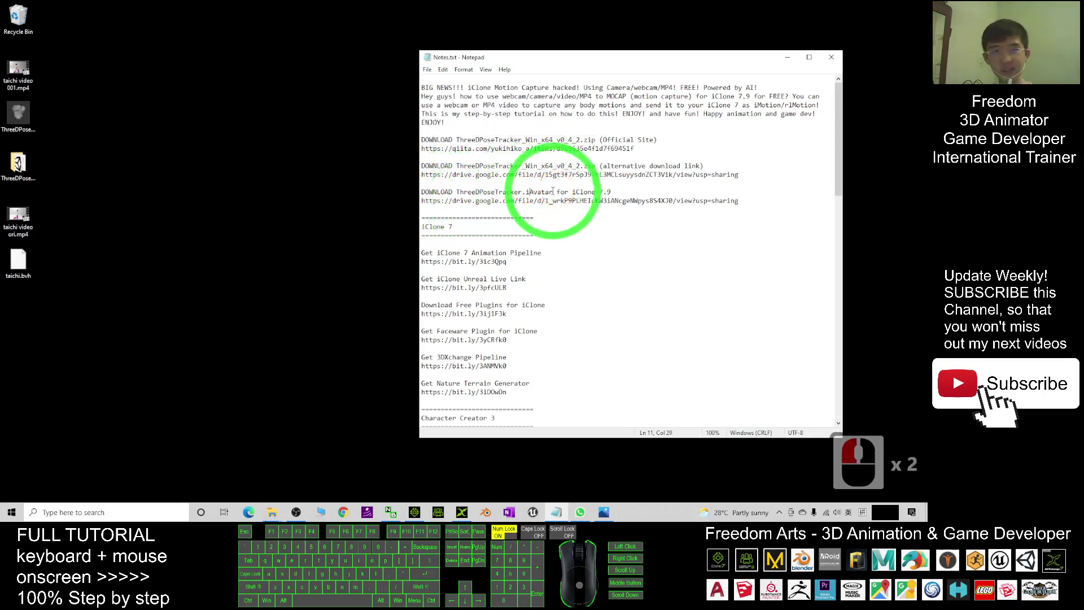
Switch to iClone 3DXchange 7 and load ThreeDPoseTracker.iAvatar from the desktop into its viewport.
{"action": "left_click", "coordinate": [461, 511]}
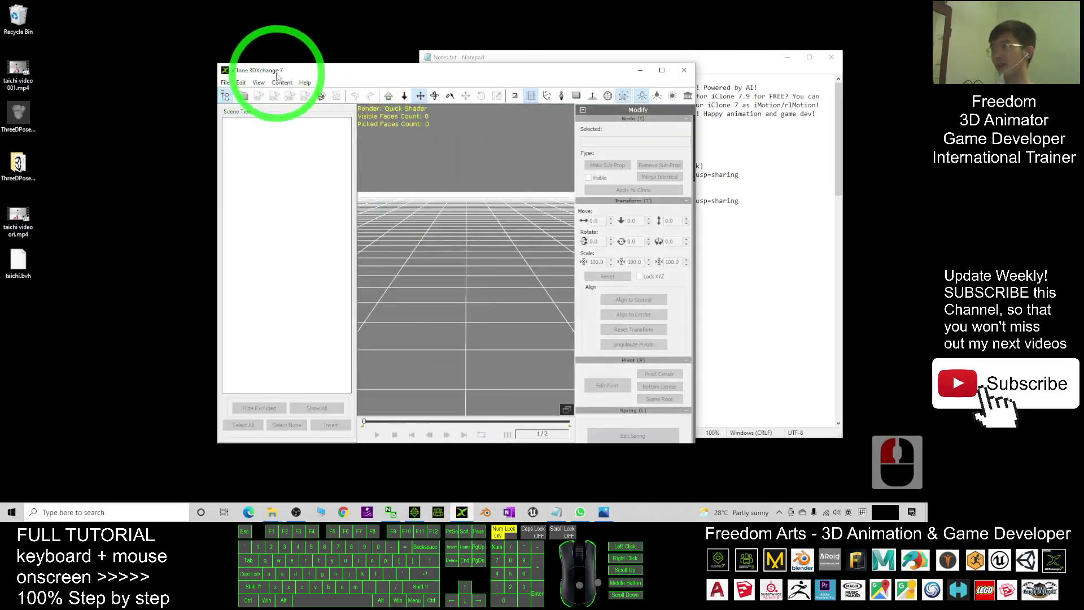
{"action": "left_click_drag", "start_coordinate": [494, 70], "coordinate": [440, 72]}
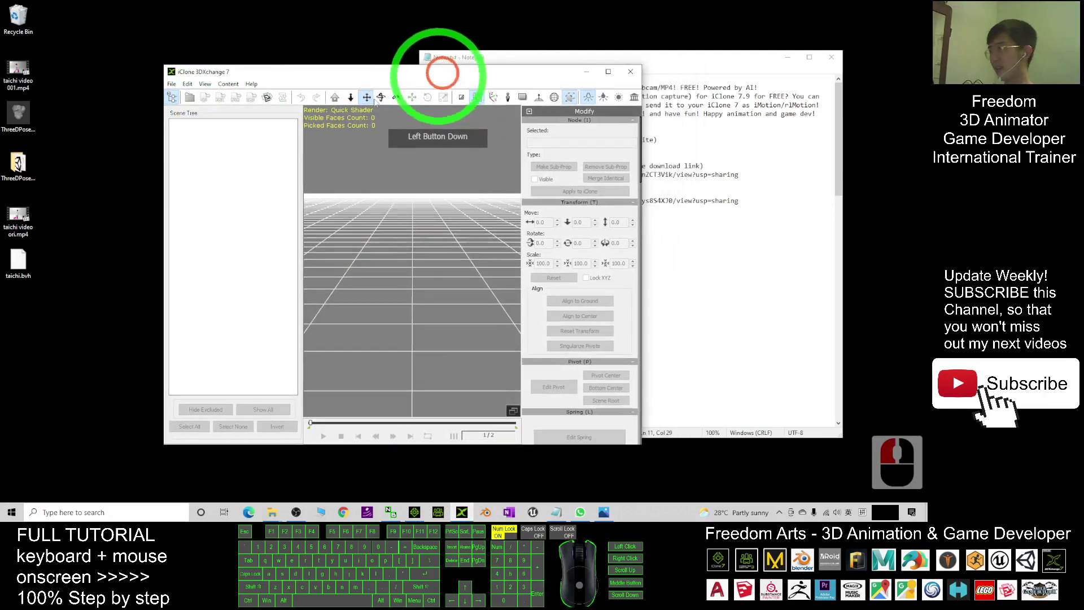
{"action": "left_click", "coordinate": [18, 116]}
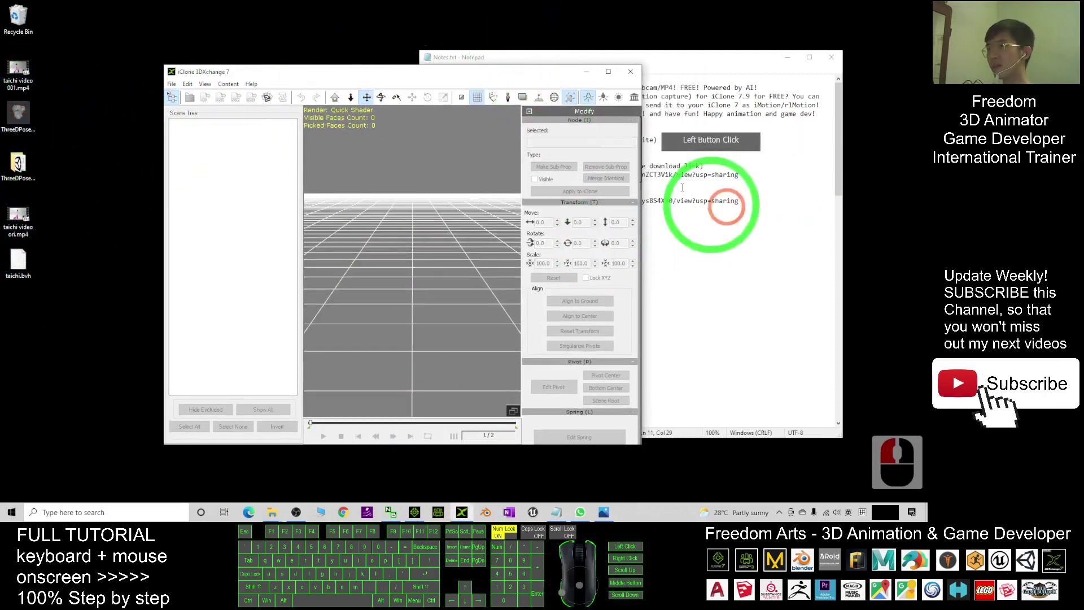
{"action": "left_click", "coordinate": [556, 77]}
{"action": "left_click_drag", "start_coordinate": [556, 77], "coordinate": [448, 108]}
{"action": "left_click", "coordinate": [565, 56]}
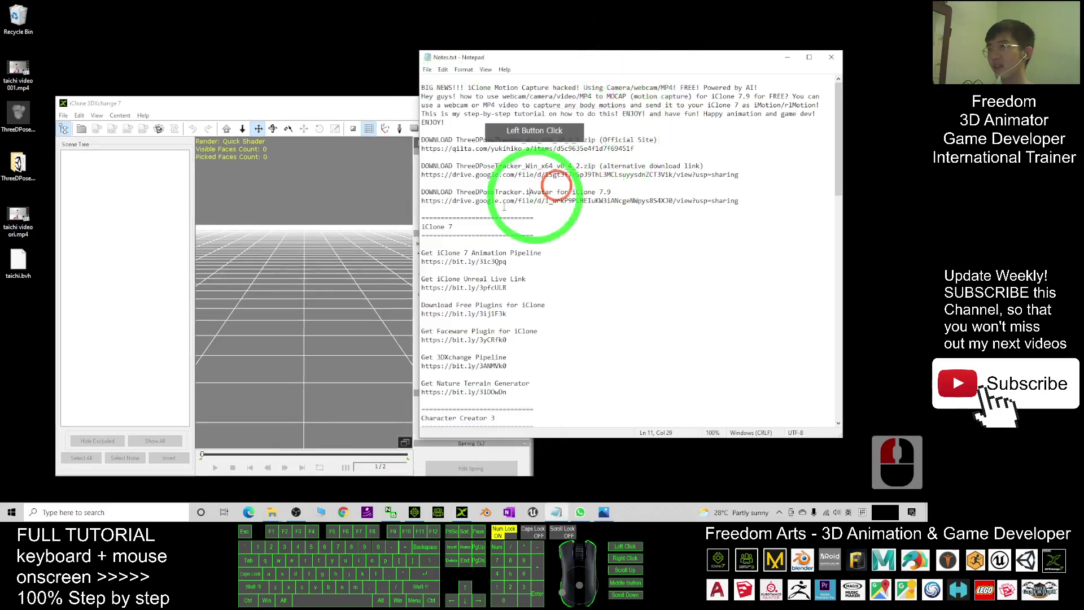
{"action": "left_click", "coordinate": [555, 198]}
{"action": "left_click_drag", "start_coordinate": [346, 103], "coordinate": [415, 79]}
{"action": "left_click", "coordinate": [12, 120]}
{"action": "left_click_drag", "start_coordinate": [19, 124], "coordinate": [309, 247]}
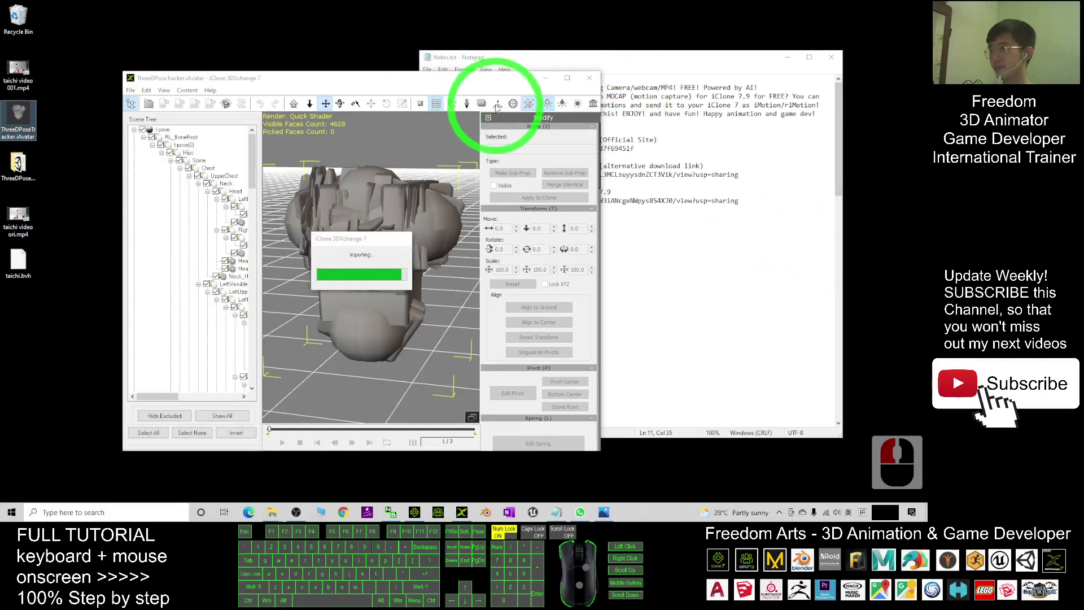
Import taichi.bvh into the Motion Library using the Current Character profile and add the clip to the Perform Editor.
{"action": "left_click", "coordinate": [599, 175]}
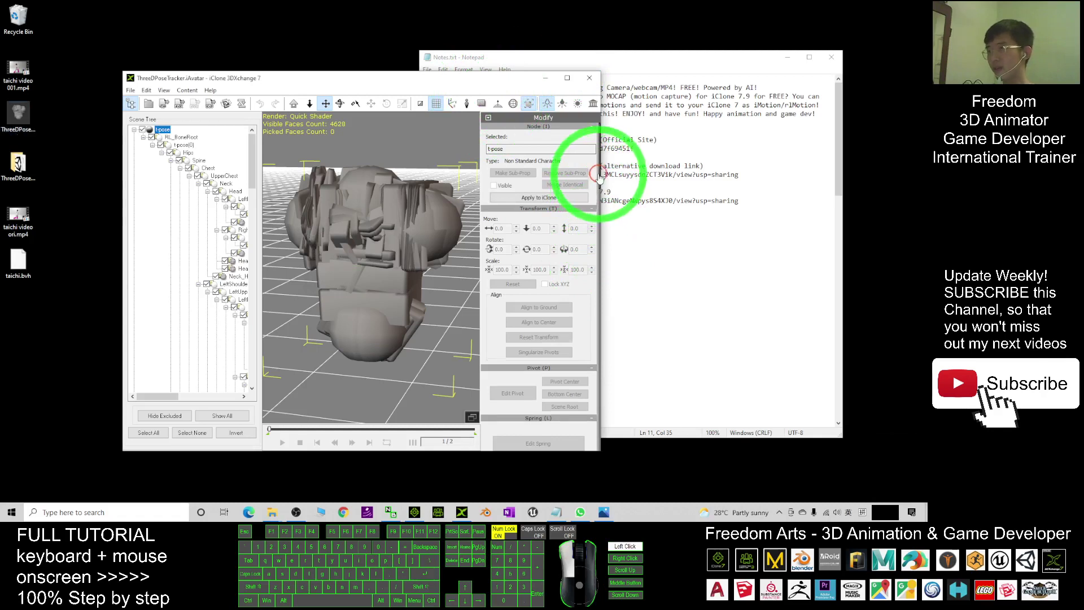
{"action": "left_click_drag", "start_coordinate": [599, 175], "coordinate": [596, 259]}
{"action": "left_click", "coordinate": [19, 261]}
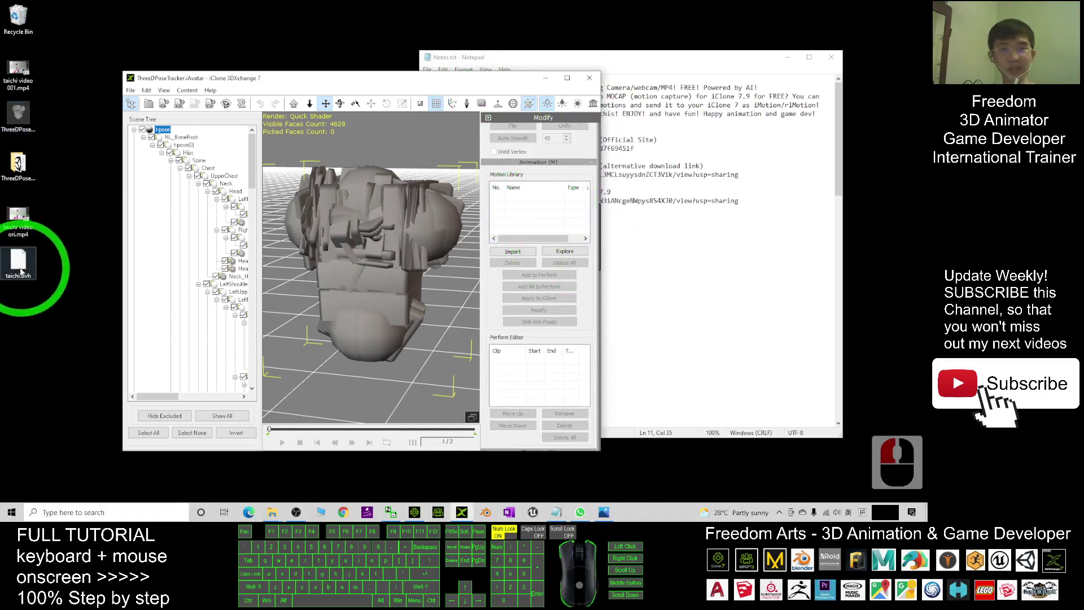
{"action": "left_click_drag", "start_coordinate": [19, 266], "coordinate": [516, 209]}
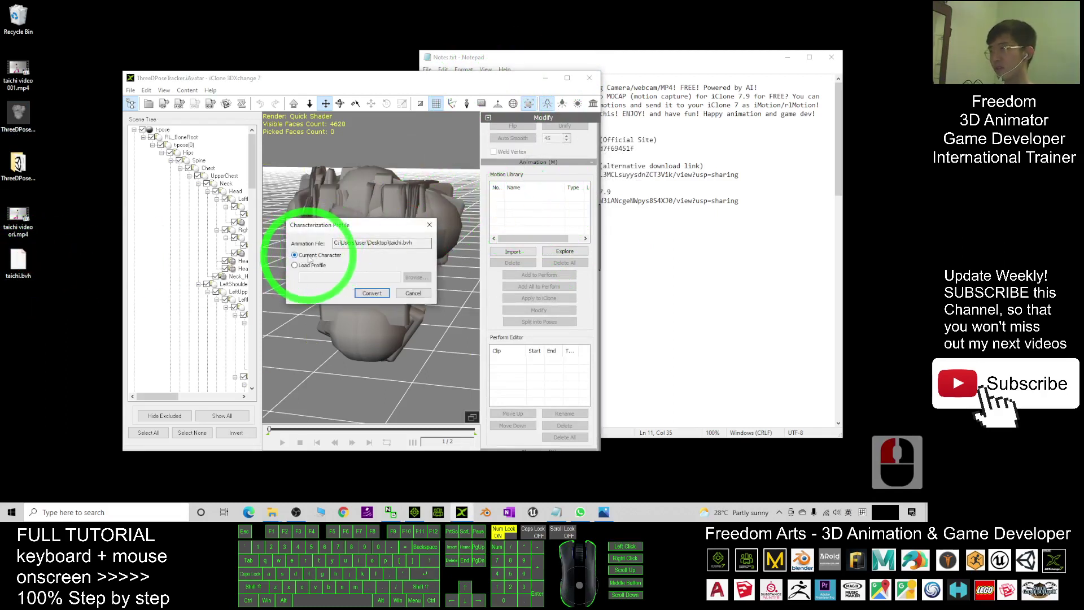
{"action": "left_click", "coordinate": [372, 294]}
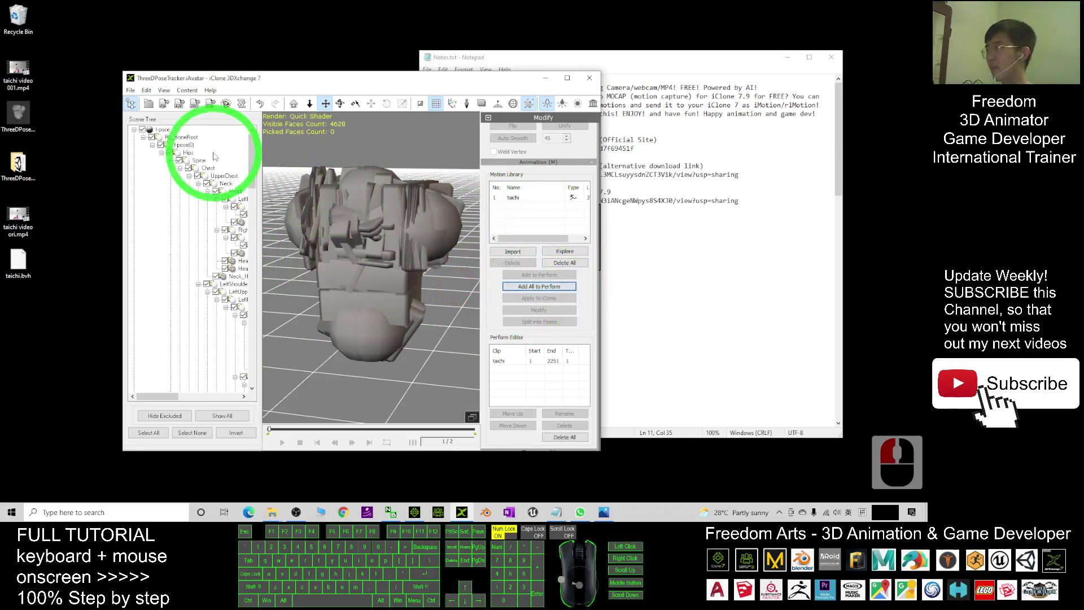
Export the taichi animation for iClone 7 as an rMotion file to the Desktop, leaving geometry out.
{"action": "left_click", "coordinate": [164, 104]}
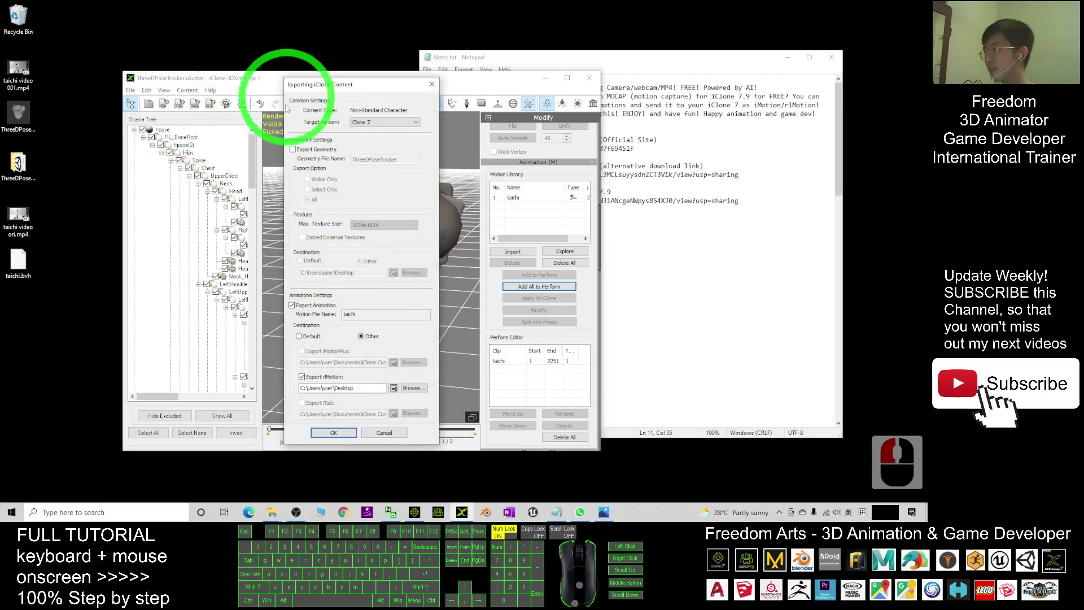
{"action": "left_click", "coordinate": [293, 149]}
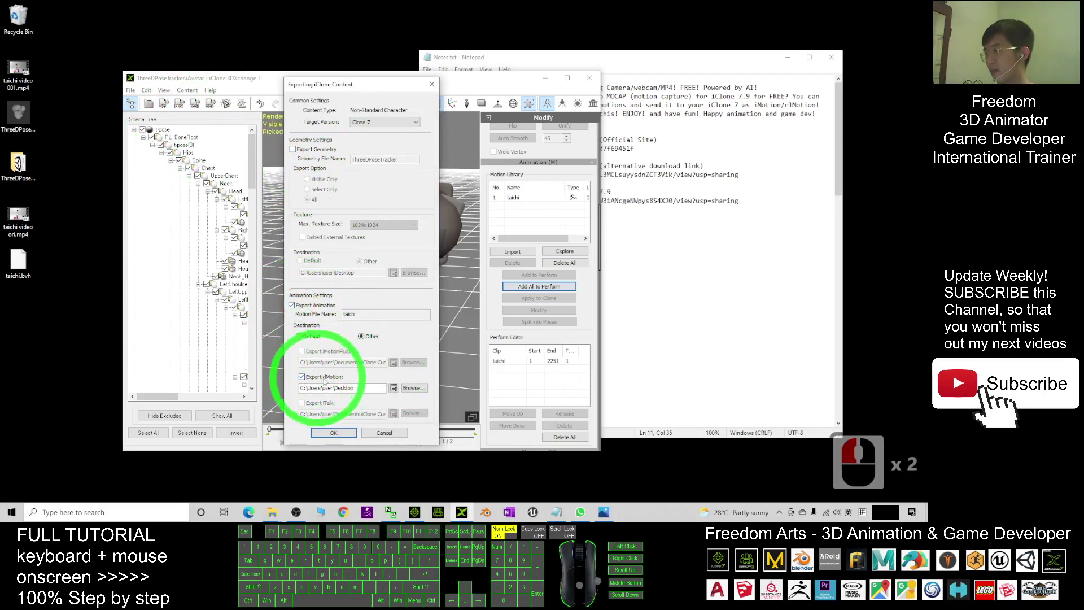
{"action": "double_click", "coordinate": [302, 378]}
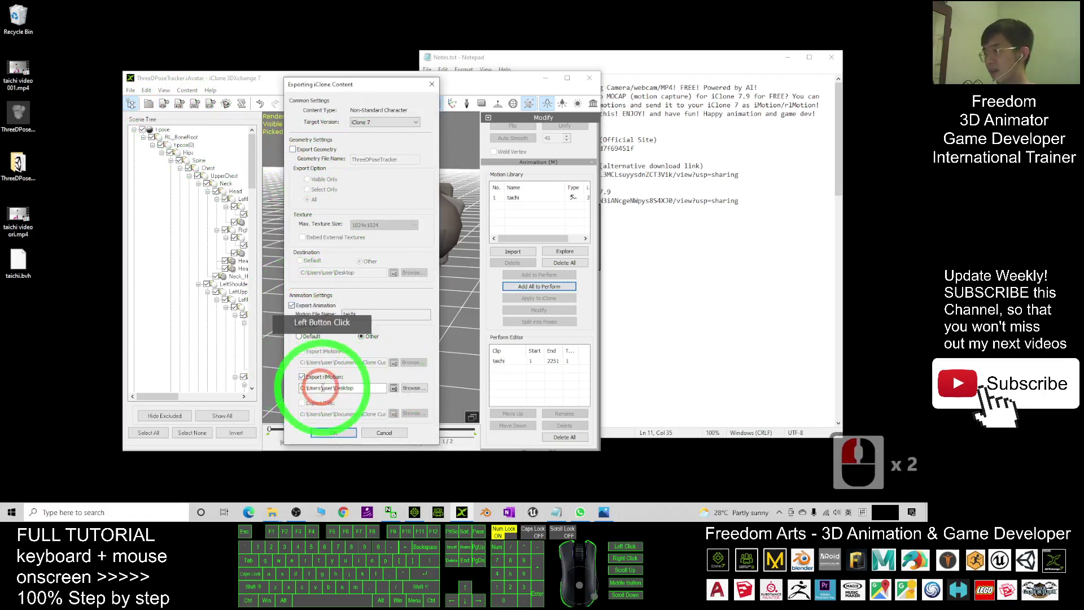
{"action": "left_click", "coordinate": [419, 390]}
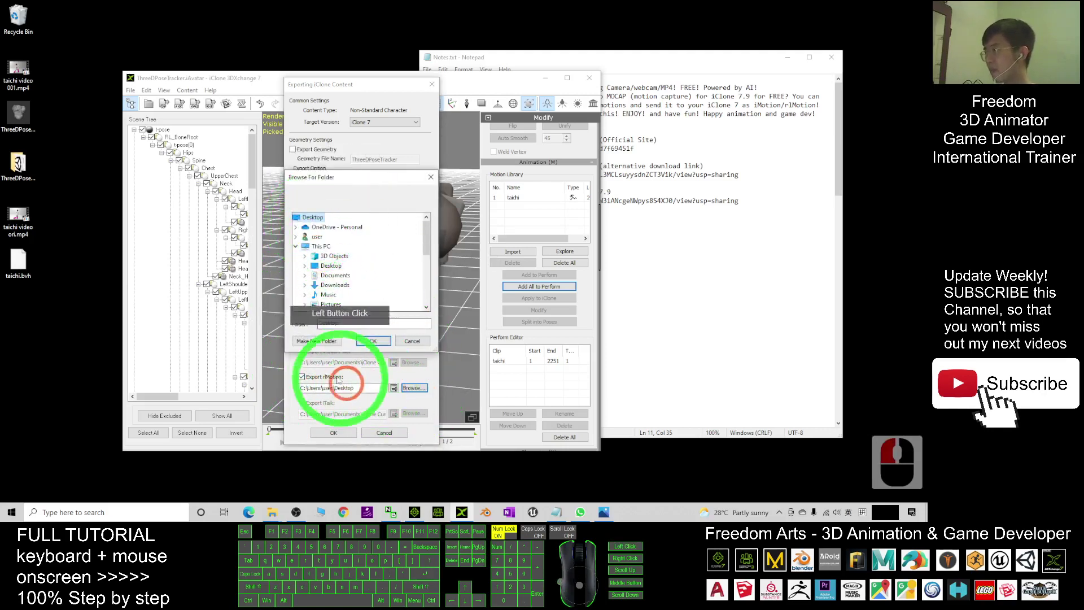
{"action": "left_click", "coordinate": [373, 342]}
{"action": "left_click", "coordinate": [358, 217]}
{"action": "left_click_drag", "start_coordinate": [374, 178], "coordinate": [396, 164]}
{"action": "left_click", "coordinate": [421, 311]}
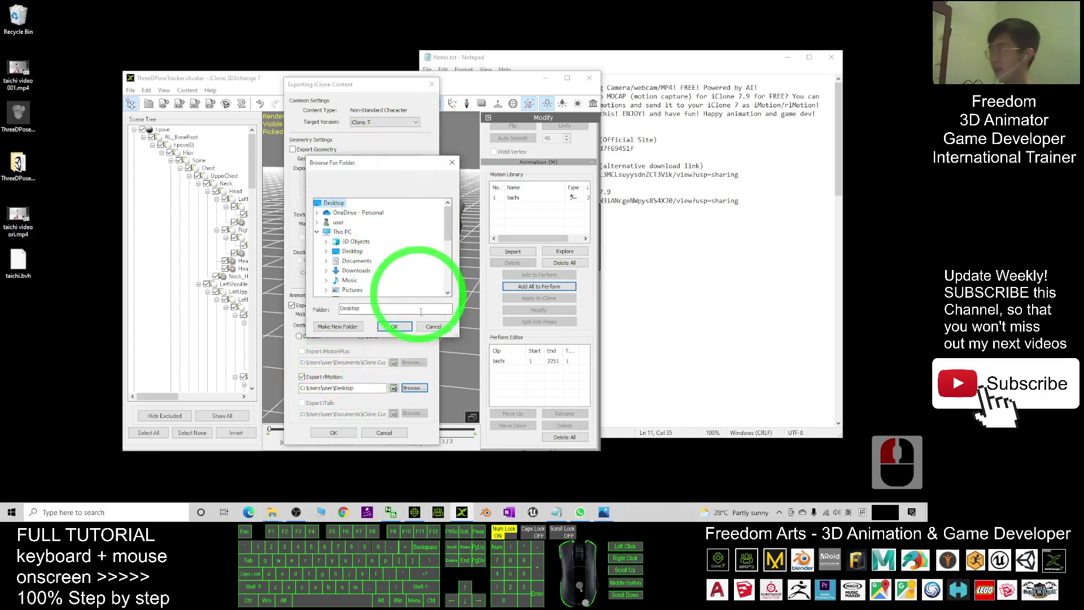
{"action": "left_click", "coordinate": [395, 326]}
{"action": "left_click", "coordinate": [334, 432]}
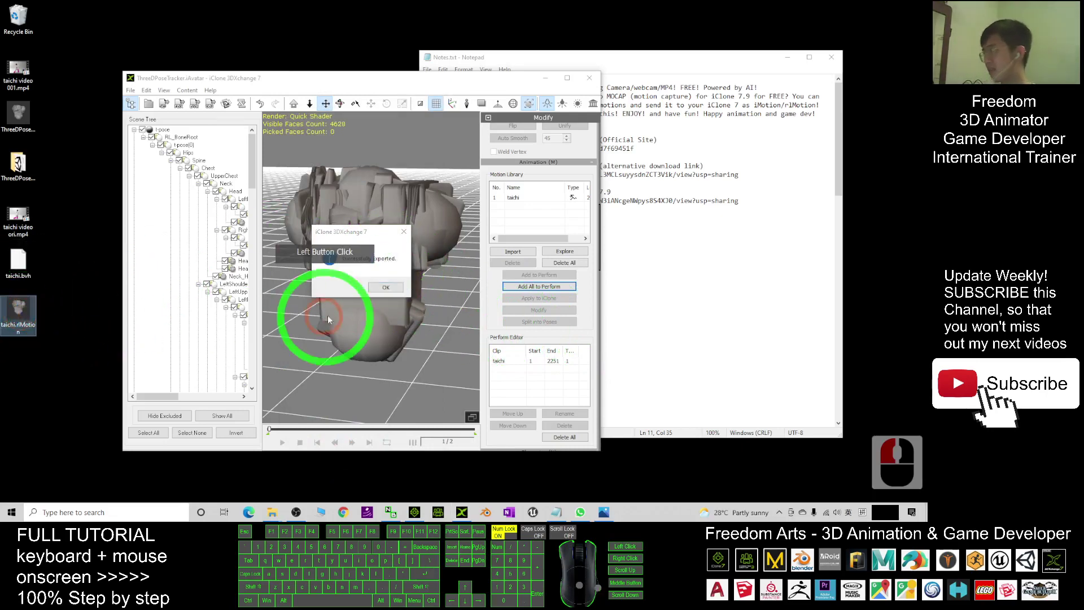
{"action": "left_click", "coordinate": [385, 286]}
Switch to iClone 7, maximize it, and add the Christian avatar from 00_CC Character to the scene's center.
{"action": "left_click", "coordinate": [414, 511]}
{"action": "double_click", "coordinate": [375, 6]}
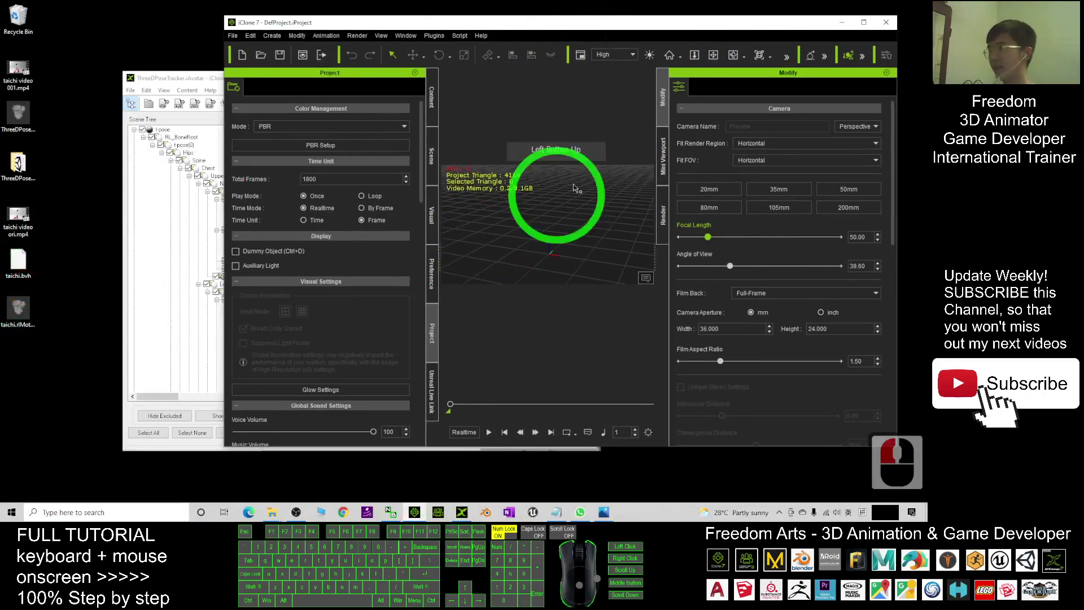
{"action": "double_click", "coordinate": [787, 22]}
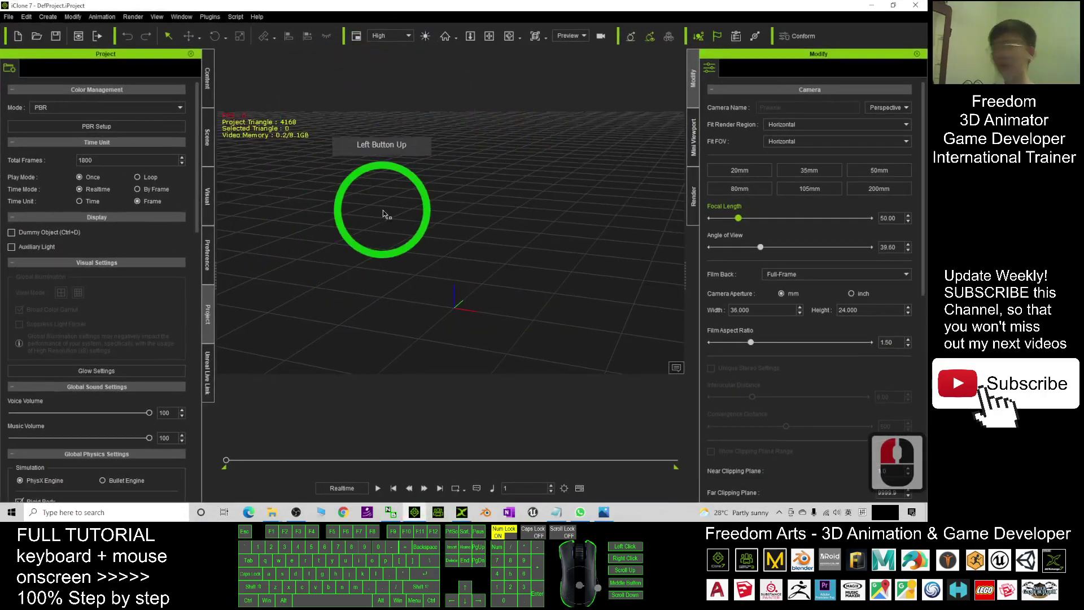
{"action": "left_click", "coordinate": [207, 79]}
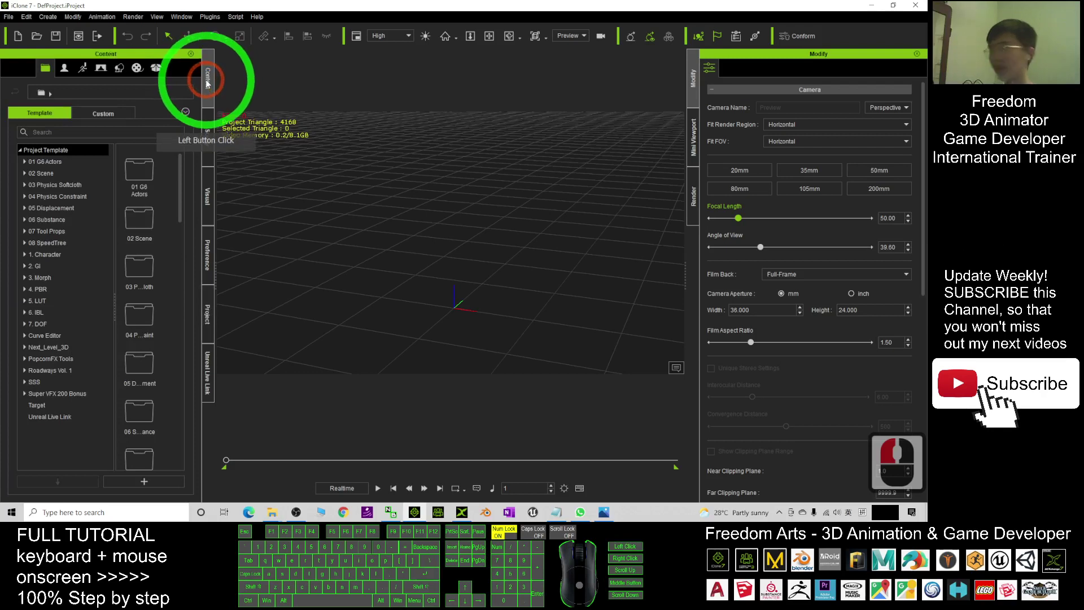
{"action": "left_click", "coordinate": [64, 68]}
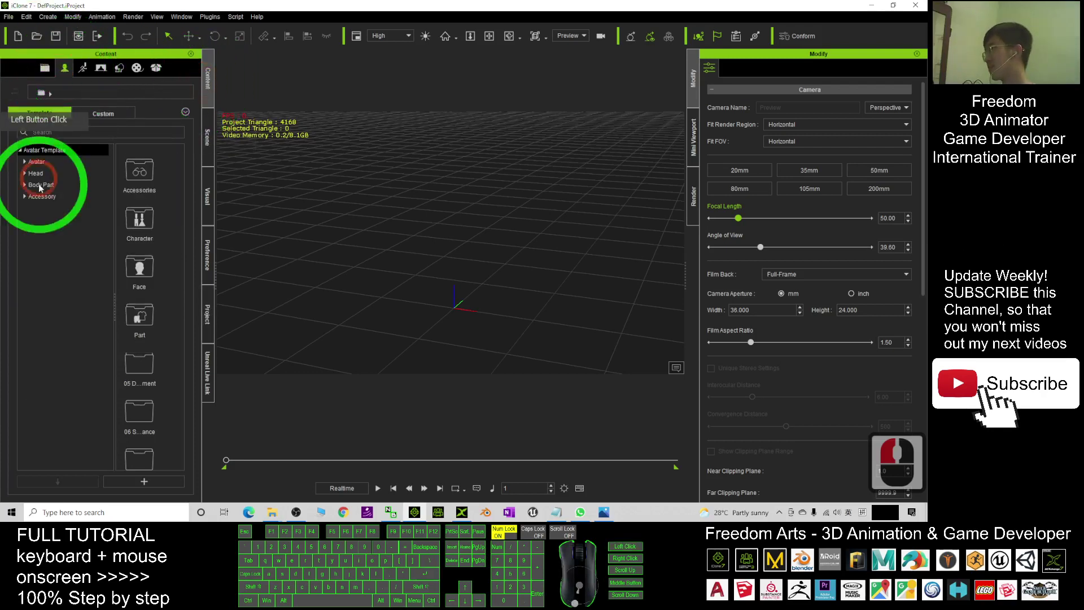
{"action": "double_click", "coordinate": [62, 161]}
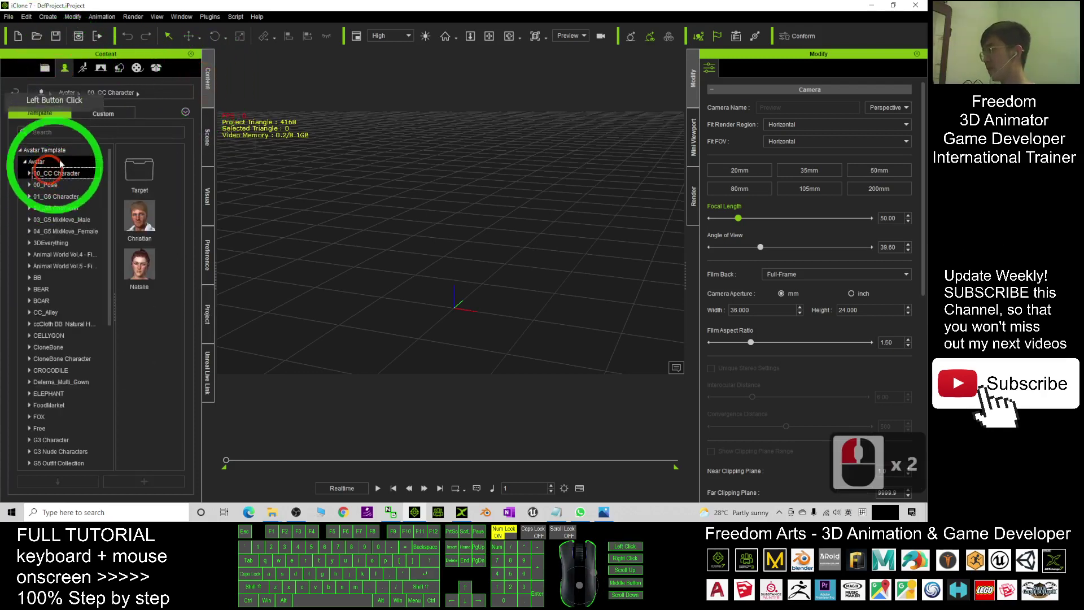
{"action": "left_click_drag", "start_coordinate": [136, 228], "coordinate": [458, 307]}
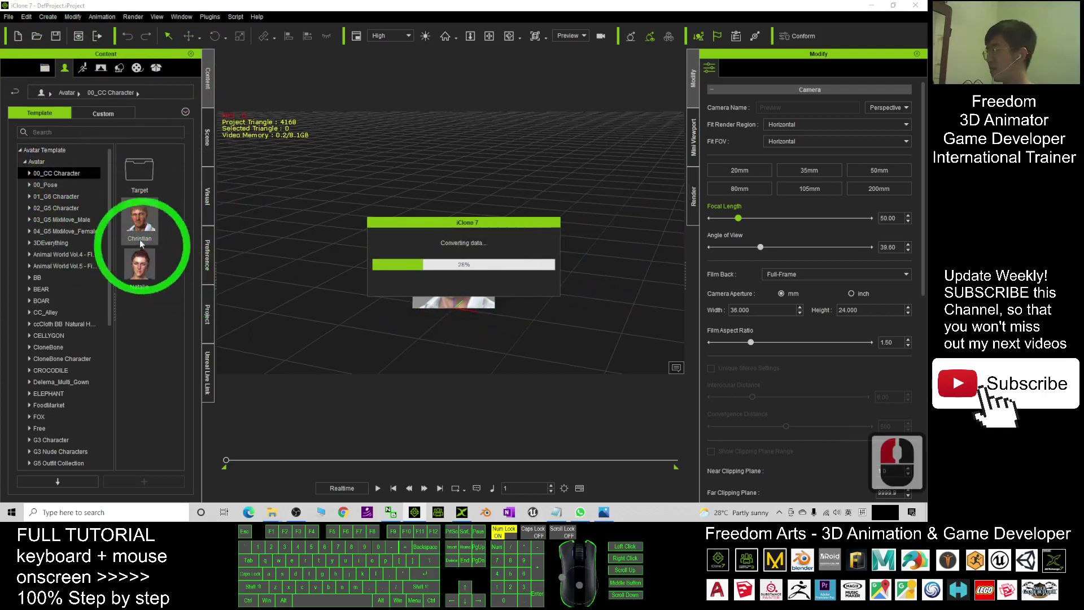
Add the Heidi avatar from 01_G6 Character and move it closer to Christian, to X about 131.5.
{"action": "left_click", "coordinate": [56, 198]}
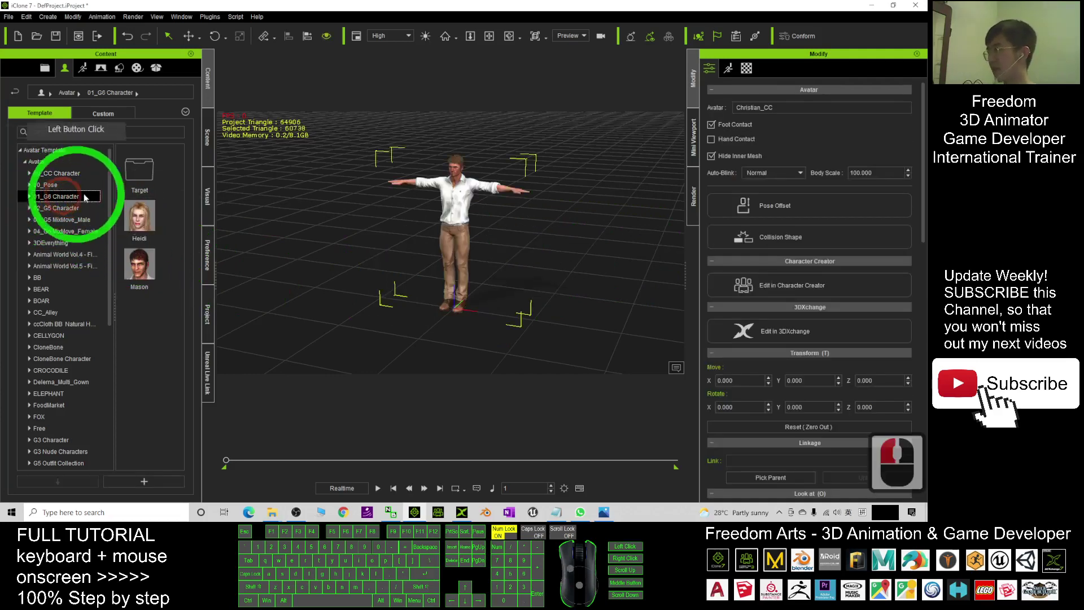
{"action": "left_click_drag", "start_coordinate": [140, 223], "coordinate": [612, 304]}
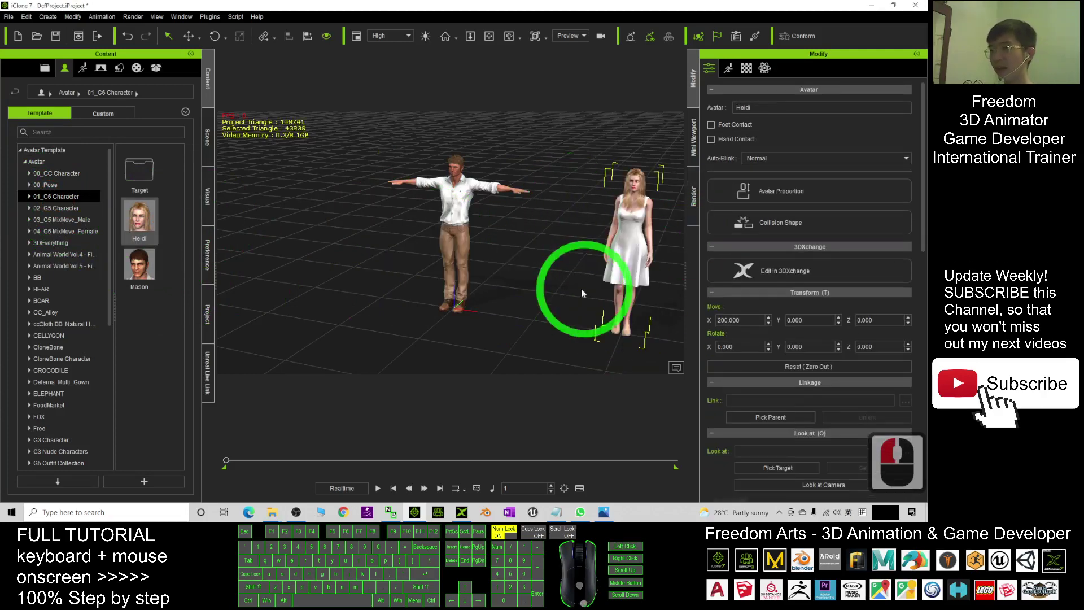
{"action": "left_click", "coordinate": [605, 266]}
{"action": "left_click_drag", "start_coordinate": [632, 322], "coordinate": [581, 309]}
Apply the taichi.rMotion file from the Desktop to both the Christian and Heidi avatars, with the iClone window maximized again at the end.
{"action": "left_click_drag", "start_coordinate": [438, 5], "coordinate": [458, 25]}
{"action": "left_click", "coordinate": [21, 317]}
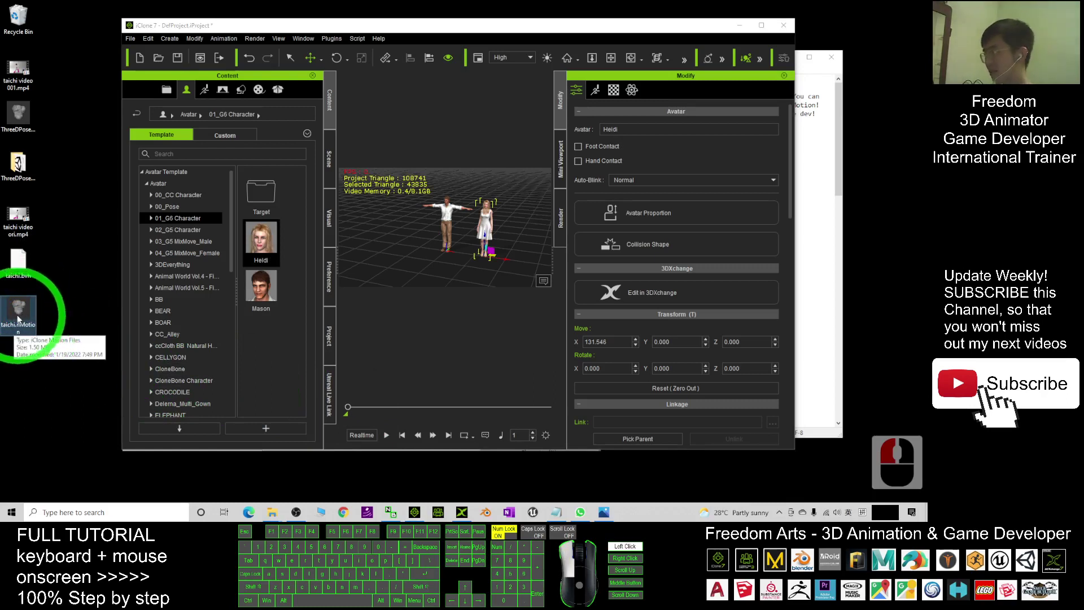
{"action": "left_click_drag", "start_coordinate": [18, 319], "coordinate": [446, 217]}
{"action": "left_click_drag", "start_coordinate": [19, 299], "coordinate": [508, 226]}
{"action": "left_click", "coordinate": [761, 24]}
Play the taichi motion on both avatars, view it from several camera angles, and return to the first frame.
{"action": "left_click", "coordinate": [592, 270]}
{"action": "scroll", "coordinate": [621, 263], "scroll_direction": "up", "scroll_amount": 7}
{"action": "left_click_drag", "start_coordinate": [578, 259], "coordinate": [544, 249]}
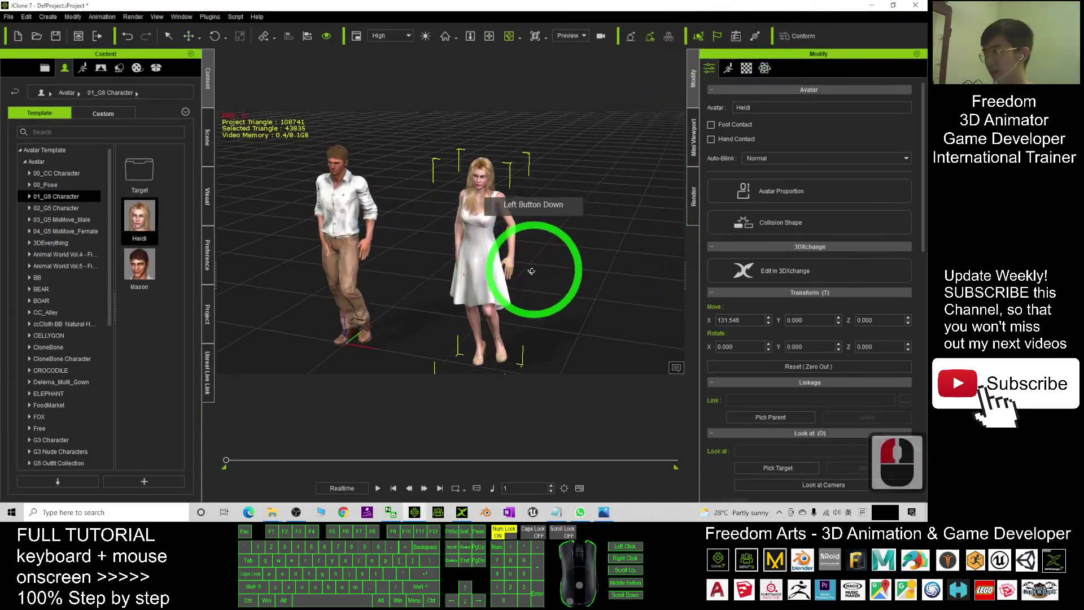
{"action": "left_click", "coordinate": [377, 488]}
{"action": "left_click", "coordinate": [461, 326]}
{"action": "mouse_move", "coordinate": [461, 327]}
{"action": "left_mouse_down"}
{"action": "mouse_move", "coordinate": [406, 283]}
{"action": "mouse_move", "coordinate": [482, 283]}
{"action": "mouse_move", "coordinate": [581, 262]}
{"action": "left_mouse_up"}
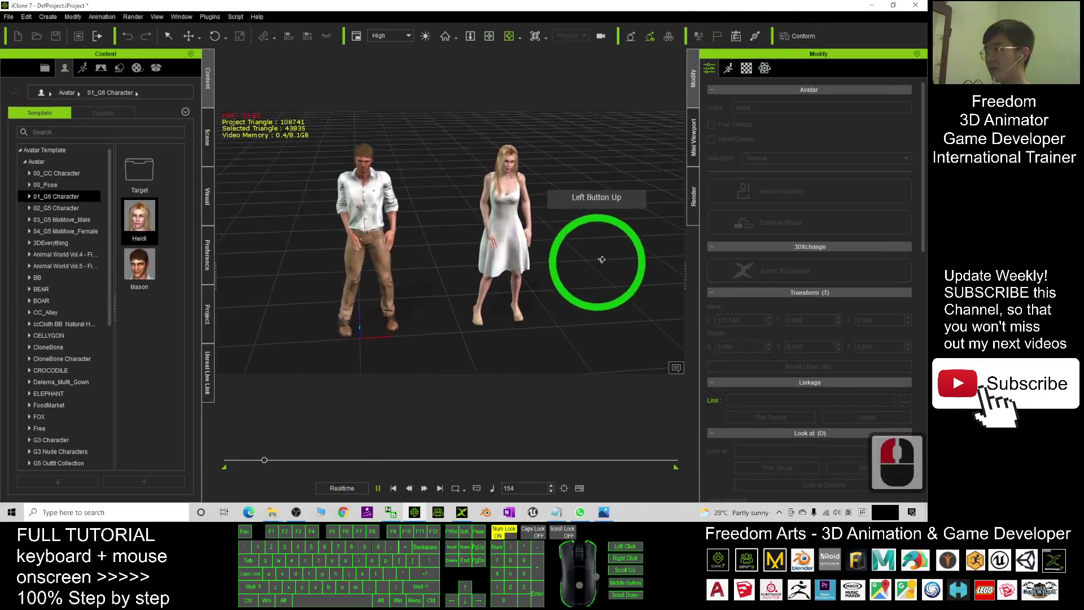
{"action": "left_click", "coordinate": [690, 229]}
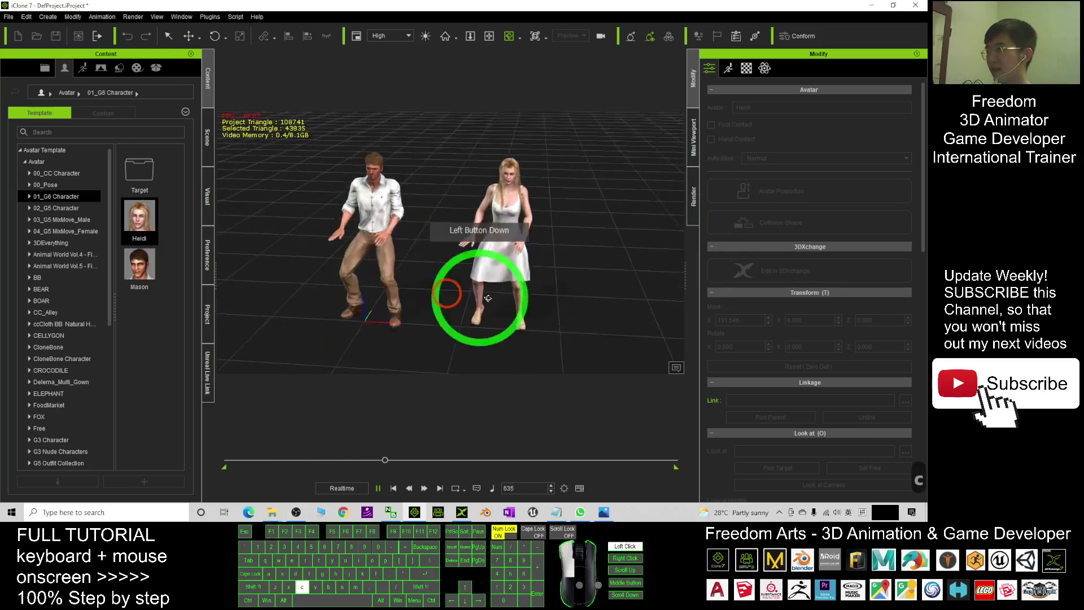
{"action": "left_click_drag", "start_coordinate": [634, 290], "coordinate": [653, 322]}
{"action": "left_click", "coordinate": [560, 247]}
{"action": "key", "text": "c"}
{"action": "left_click_drag", "start_coordinate": [559, 247], "coordinate": [638, 287]}
{"action": "key", "text": "x"}
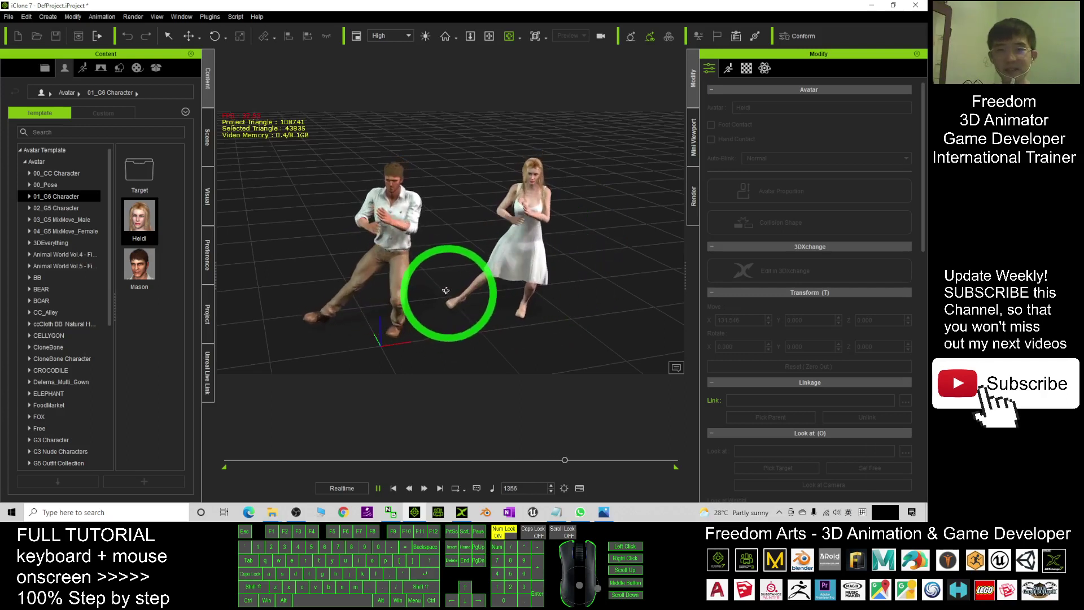
{"action": "left_click", "coordinate": [394, 489]}
Open the Timeline, show the tracks of the Christian avatar, and fit the whole frame range in the Timeline.
{"action": "left_click", "coordinate": [579, 488]}
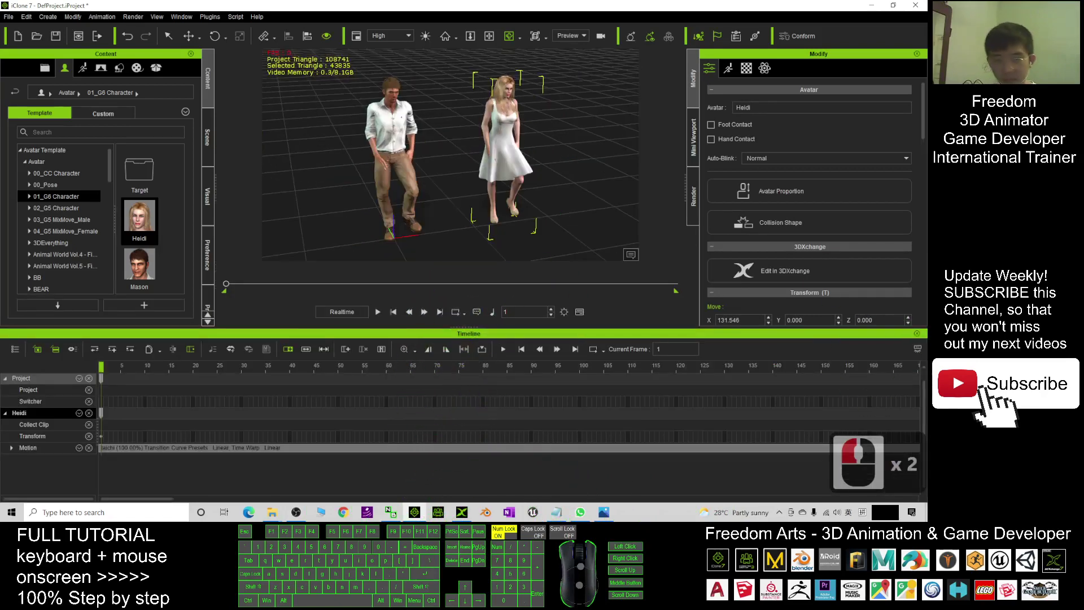
{"action": "left_click", "coordinate": [185, 417]}
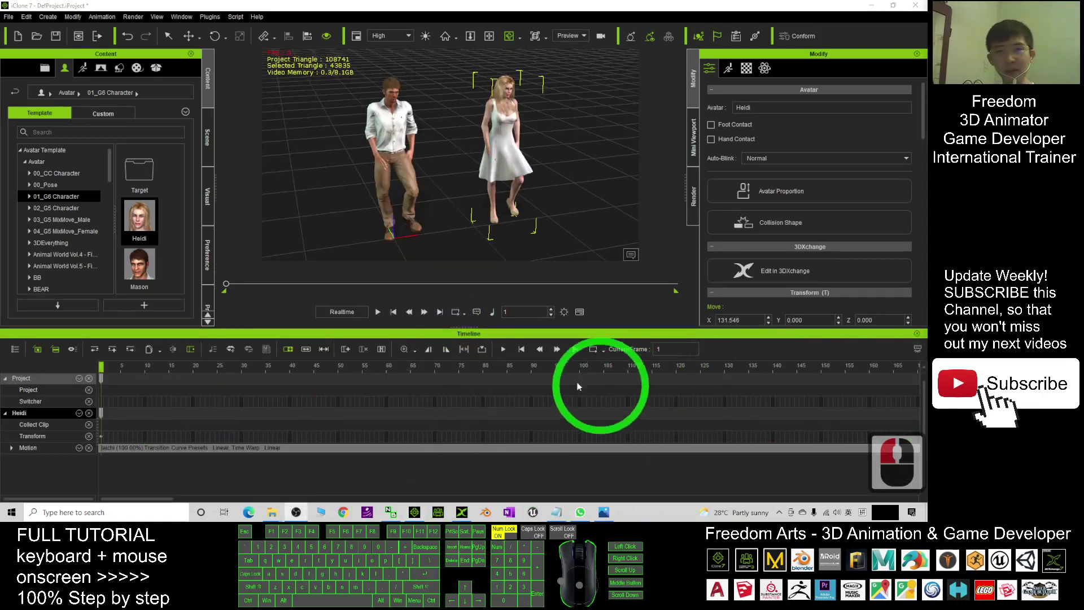
{"action": "double_click", "coordinate": [383, 95]}
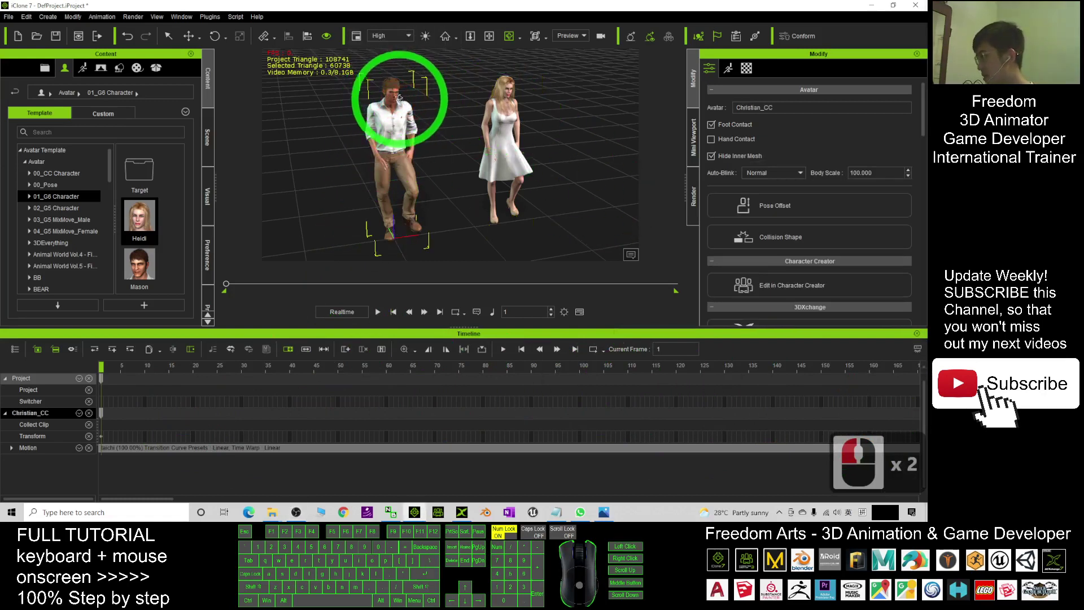
{"action": "left_click", "coordinate": [502, 88]}
{"action": "double_click", "coordinate": [503, 88]}
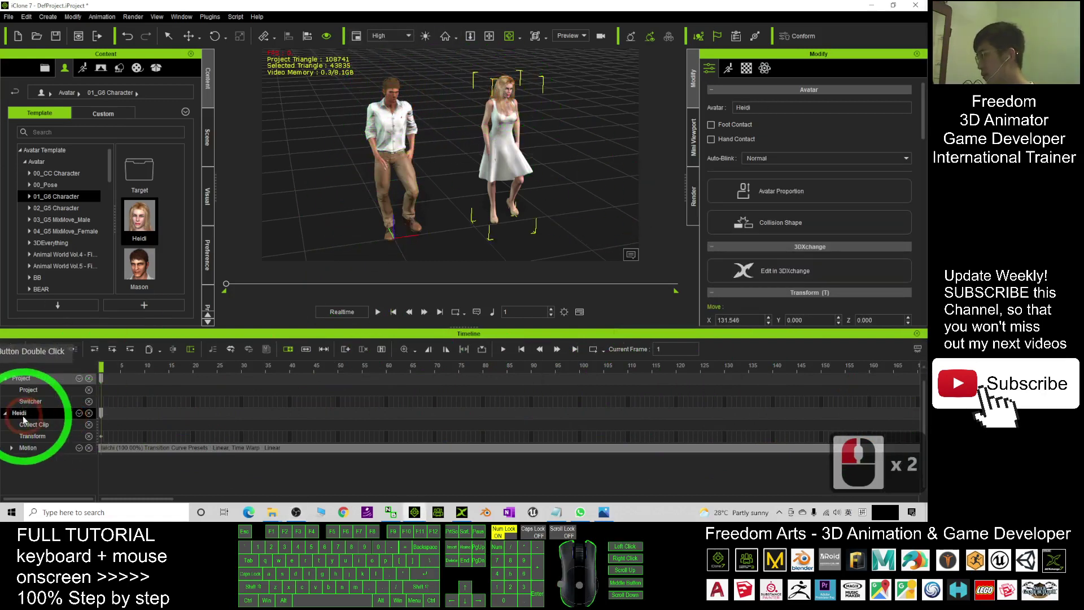
{"action": "left_click", "coordinate": [389, 95]}
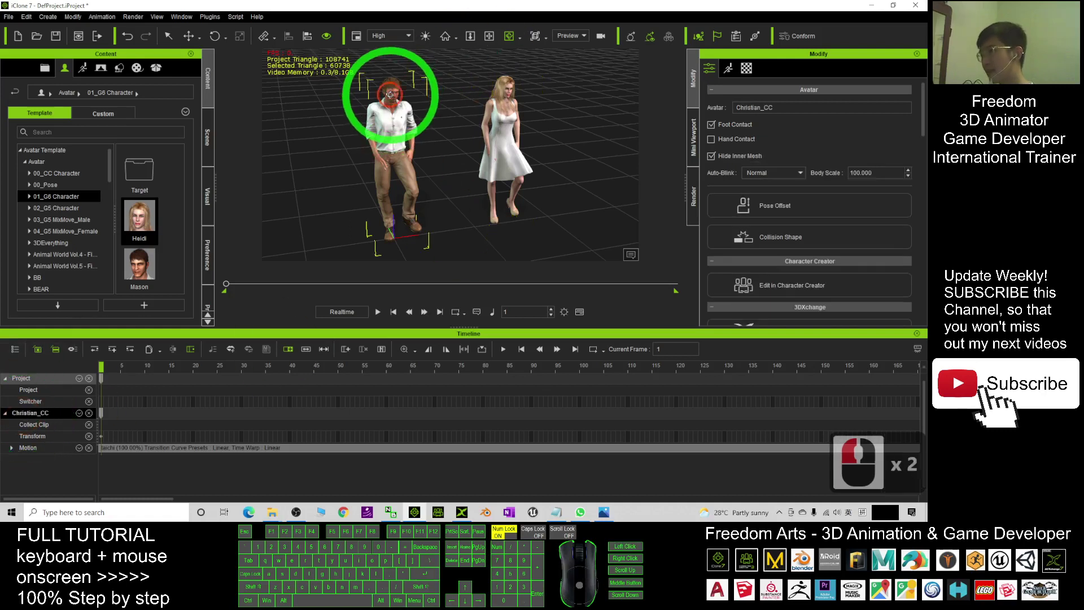
{"action": "left_click", "coordinate": [413, 350]}
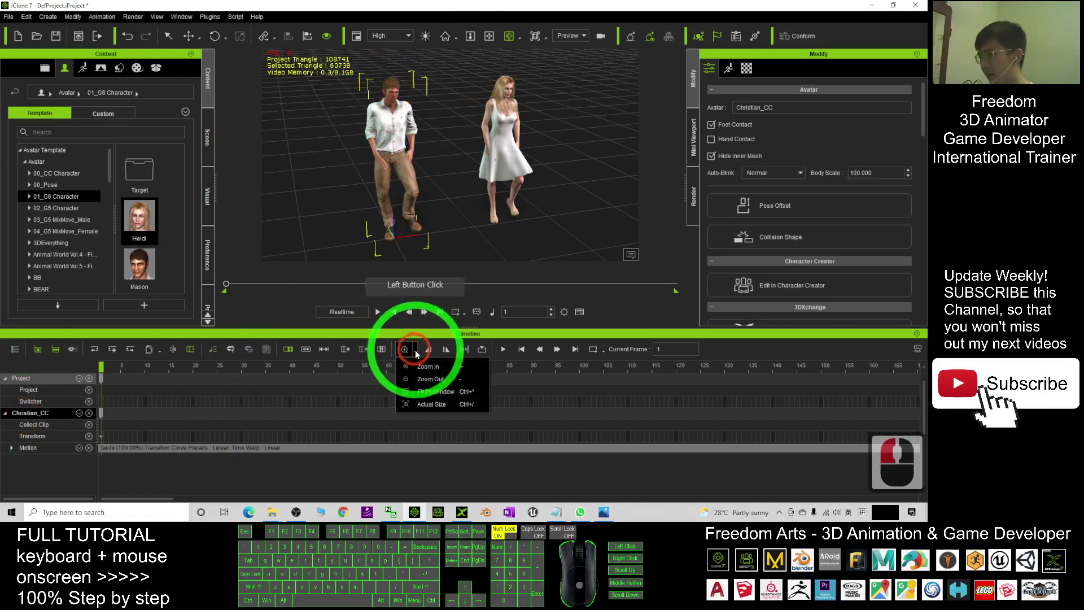
{"action": "left_click", "coordinate": [434, 392]}
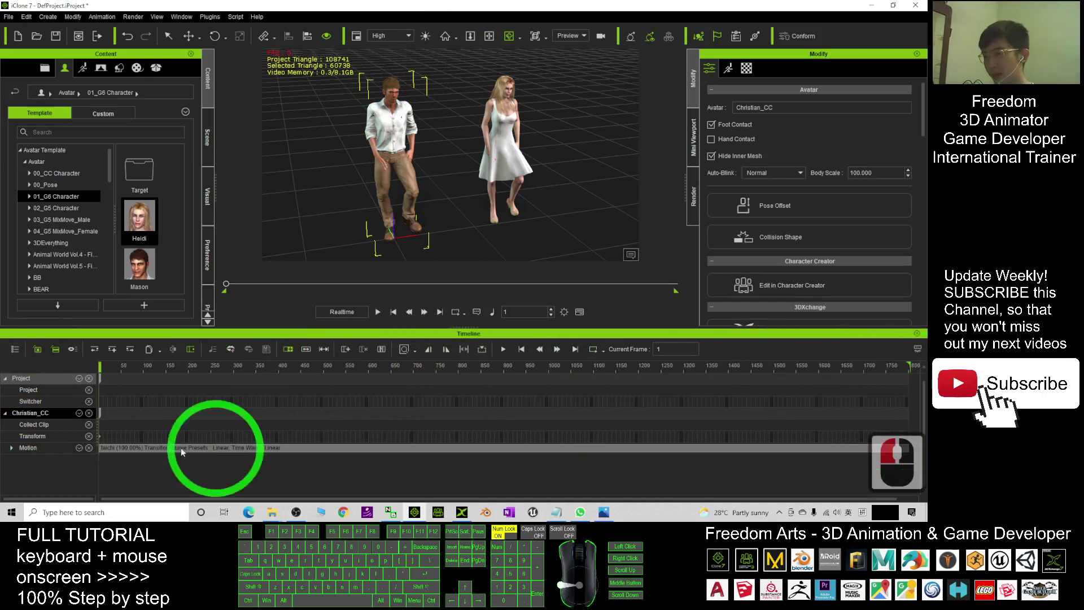
Set the speed of Christian's taichi motion clip to 200%.
{"action": "left_click", "coordinate": [142, 446]}
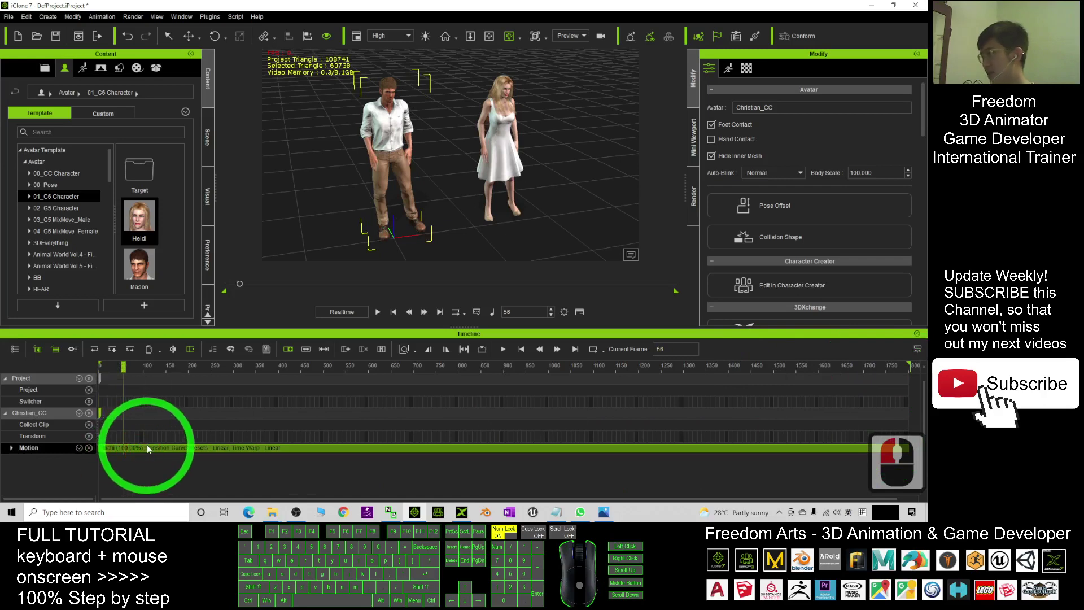
{"action": "right_click", "coordinate": [215, 450]}
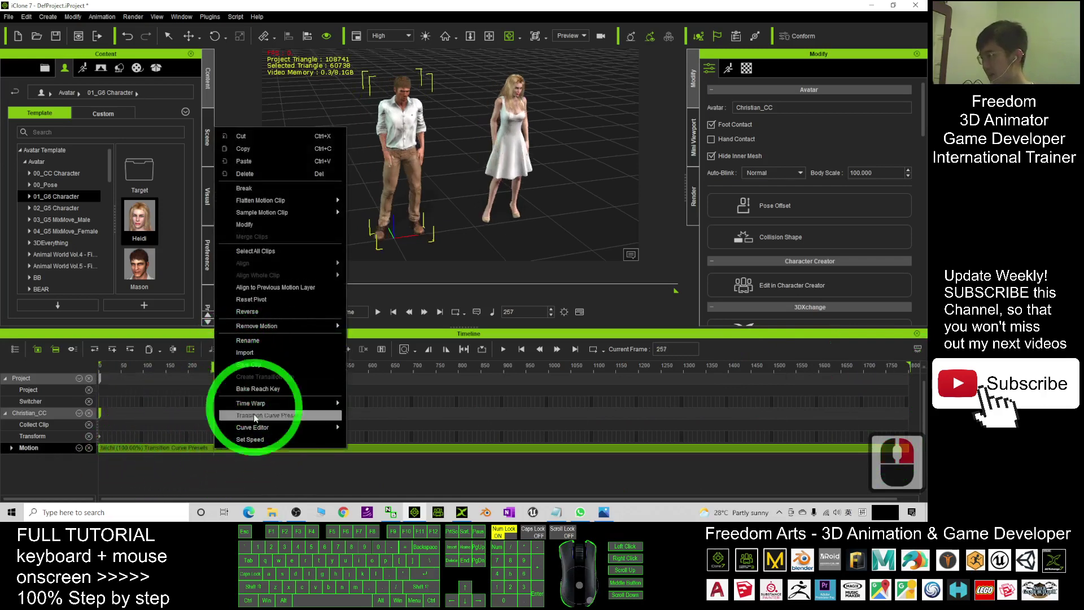
{"action": "left_click", "coordinate": [249, 439]}
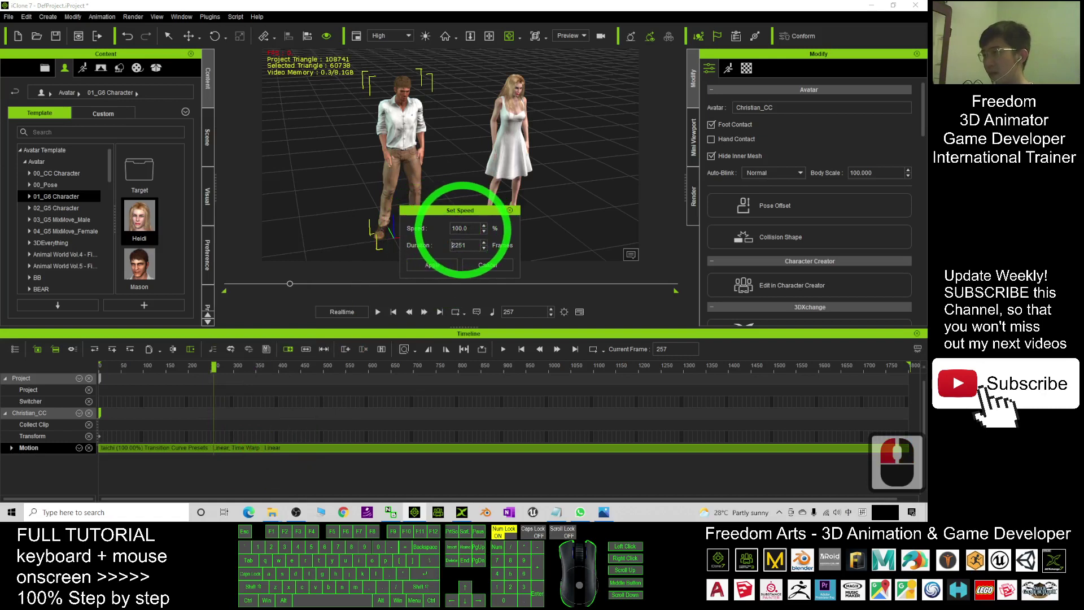
{"action": "left_click", "coordinate": [460, 228]}
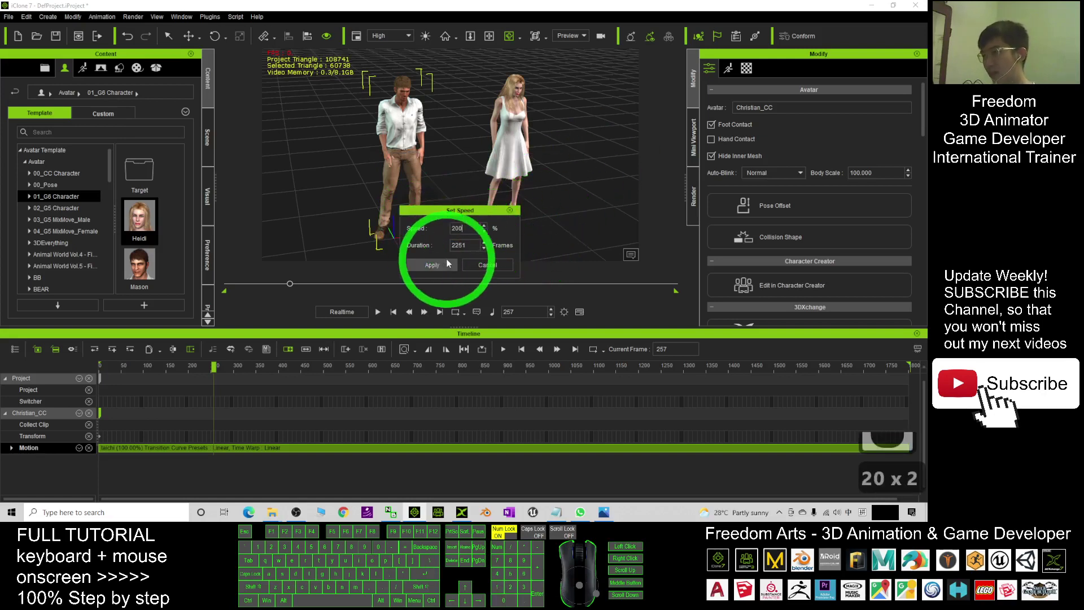
{"action": "left_click", "coordinate": [432, 265]}
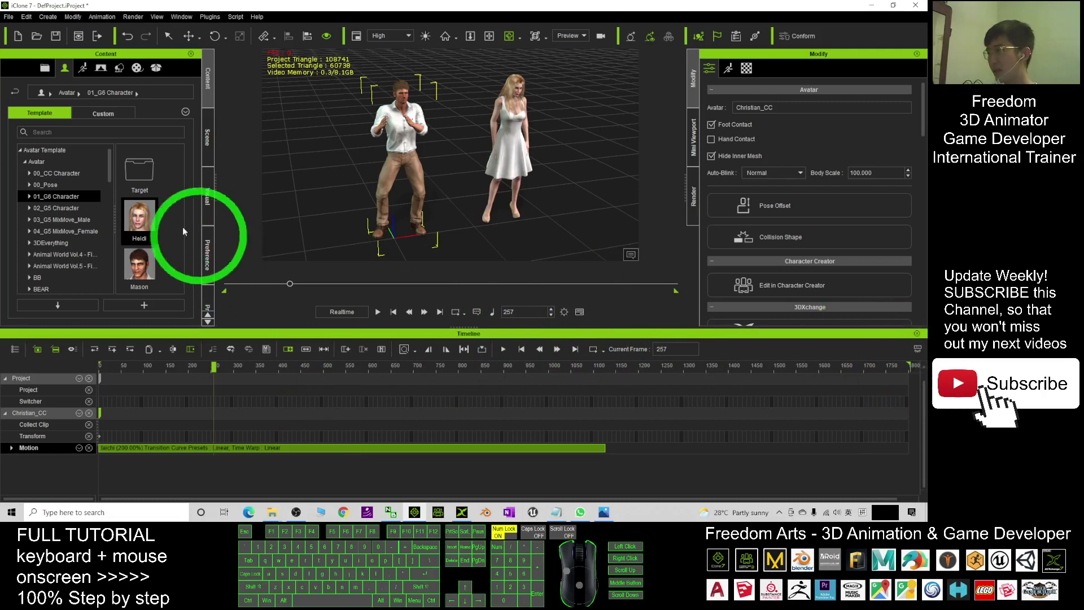
Set the project's total frames to 3000, extend the playback range to the end, and refit the Timeline to the full length.
{"action": "left_click", "coordinate": [209, 255]}
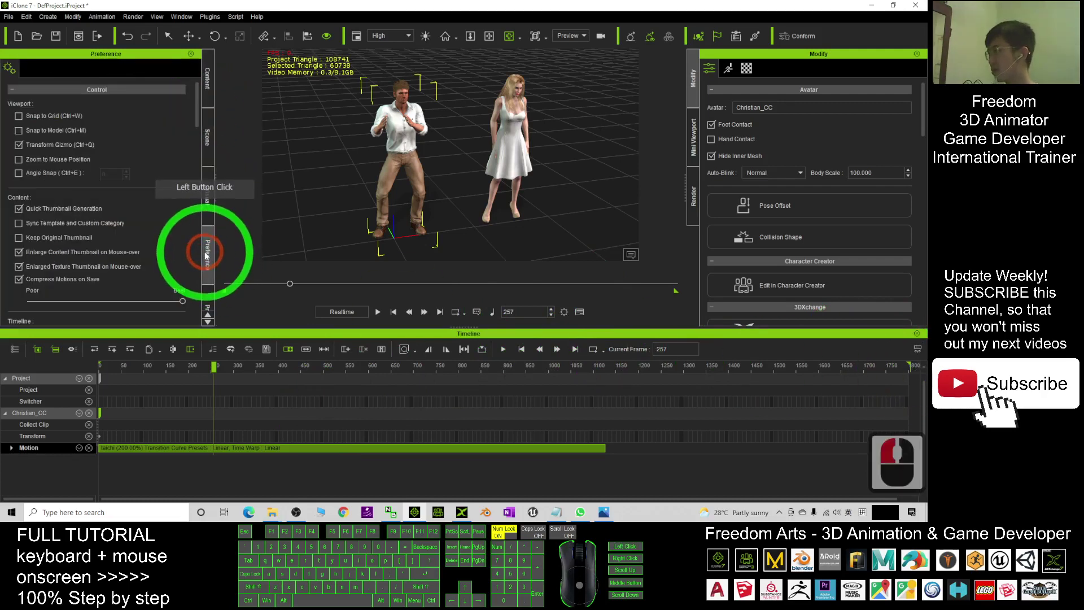
{"action": "scroll", "coordinate": [154, 169], "scroll_direction": "down", "scroll_amount": 10}
{"action": "scroll", "coordinate": [175, 203], "scroll_direction": "down", "scroll_amount": 11}
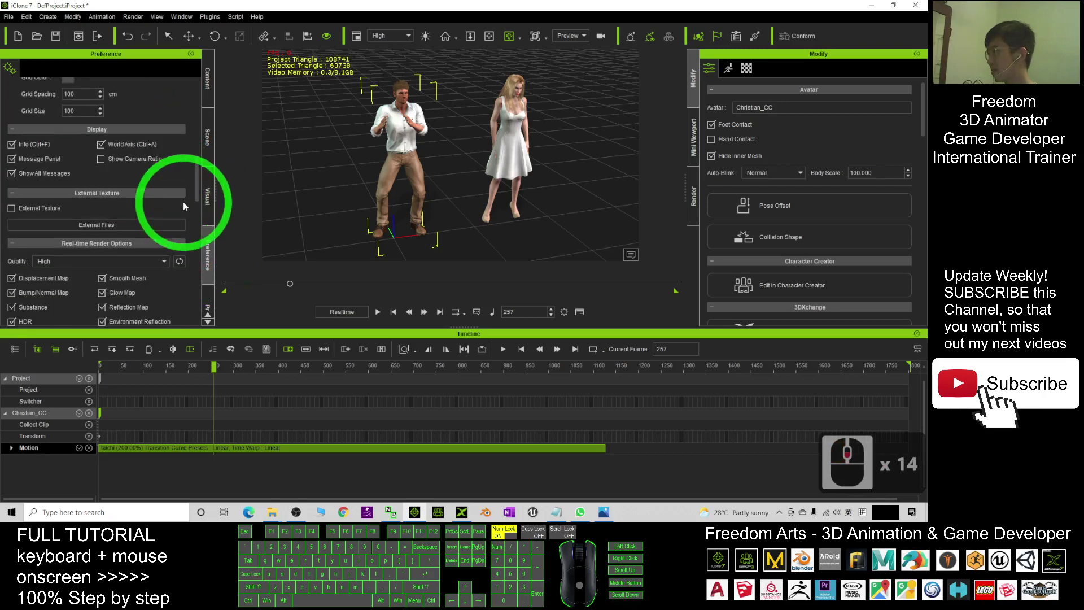
{"action": "left_click", "coordinate": [207, 300]}
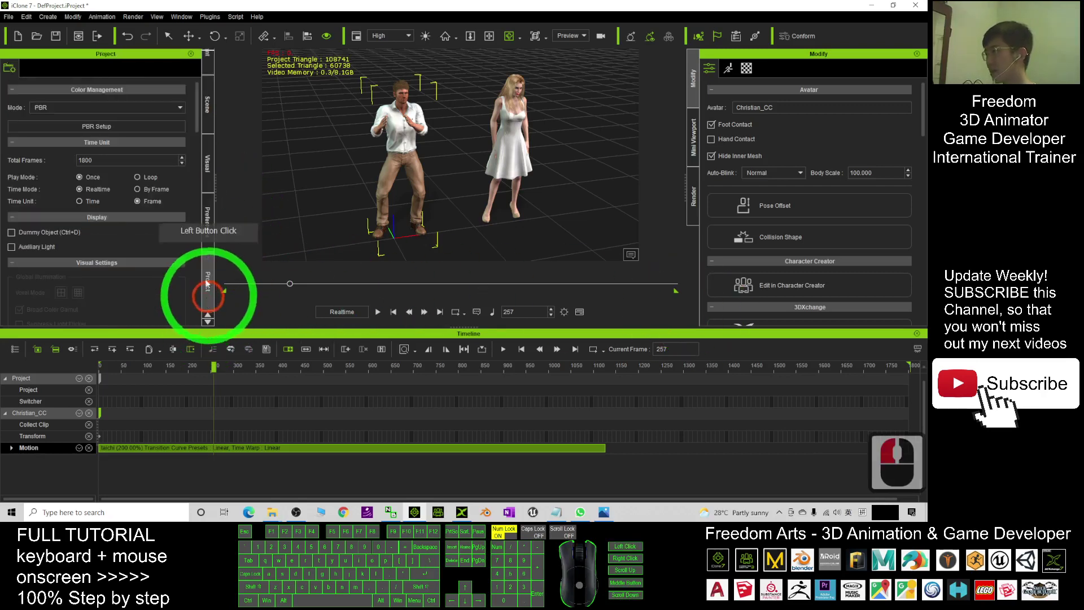
{"action": "double_click", "coordinate": [84, 159]}
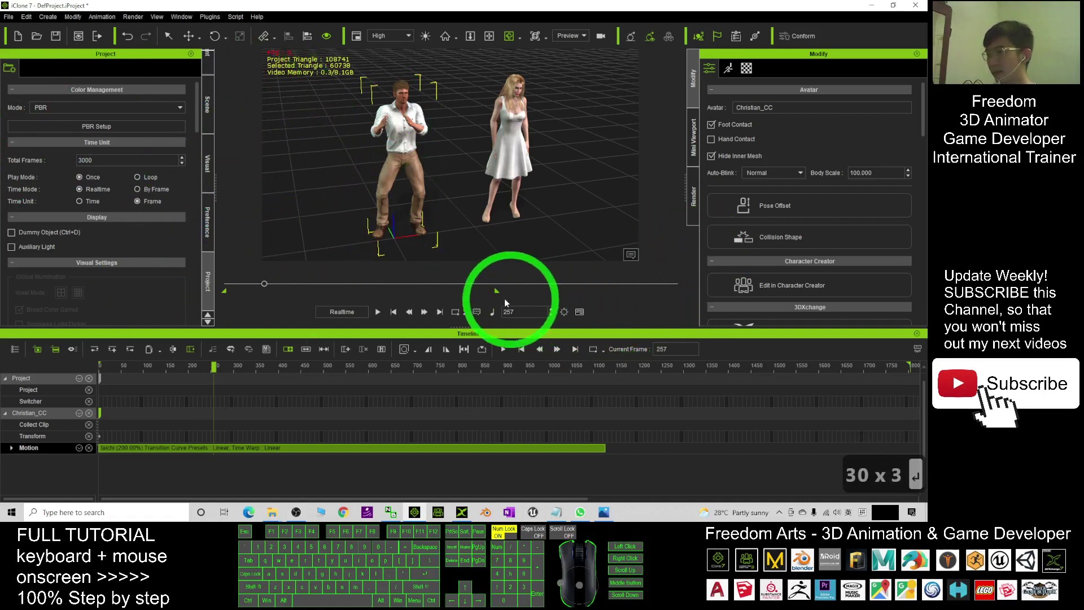
{"action": "left_click_drag", "start_coordinate": [556, 294], "coordinate": [675, 291]}
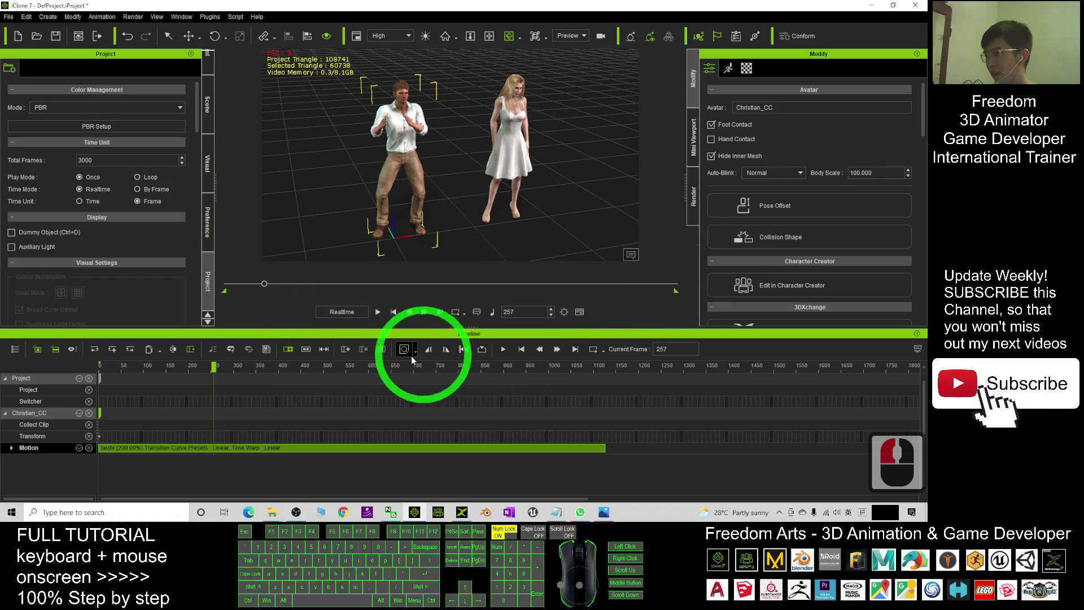
{"action": "left_click", "coordinate": [158, 446]}
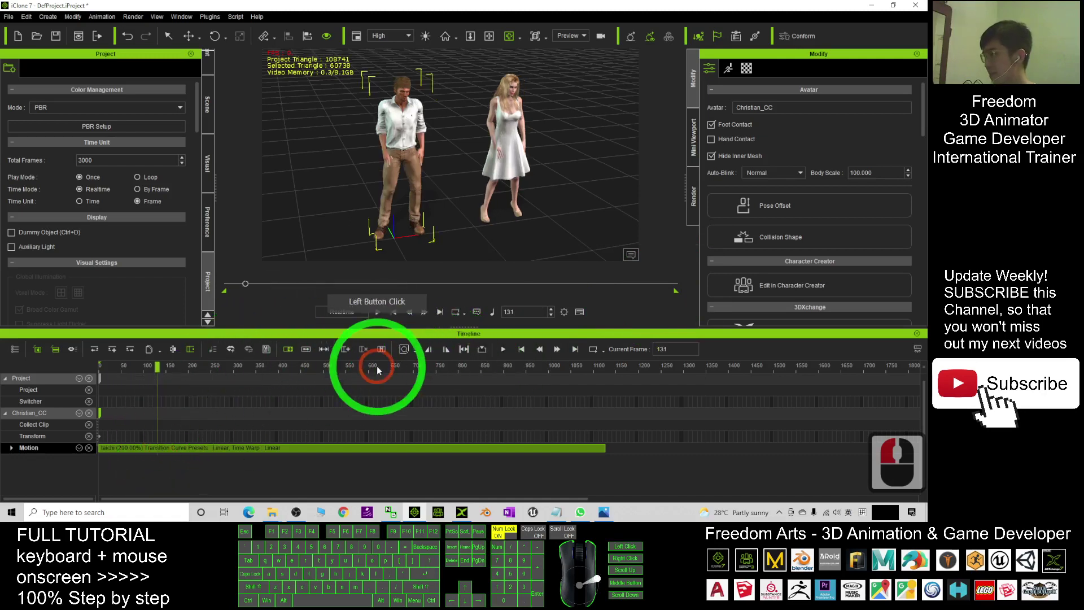
{"action": "left_click", "coordinate": [414, 350]}
{"action": "left_click", "coordinate": [434, 395]}
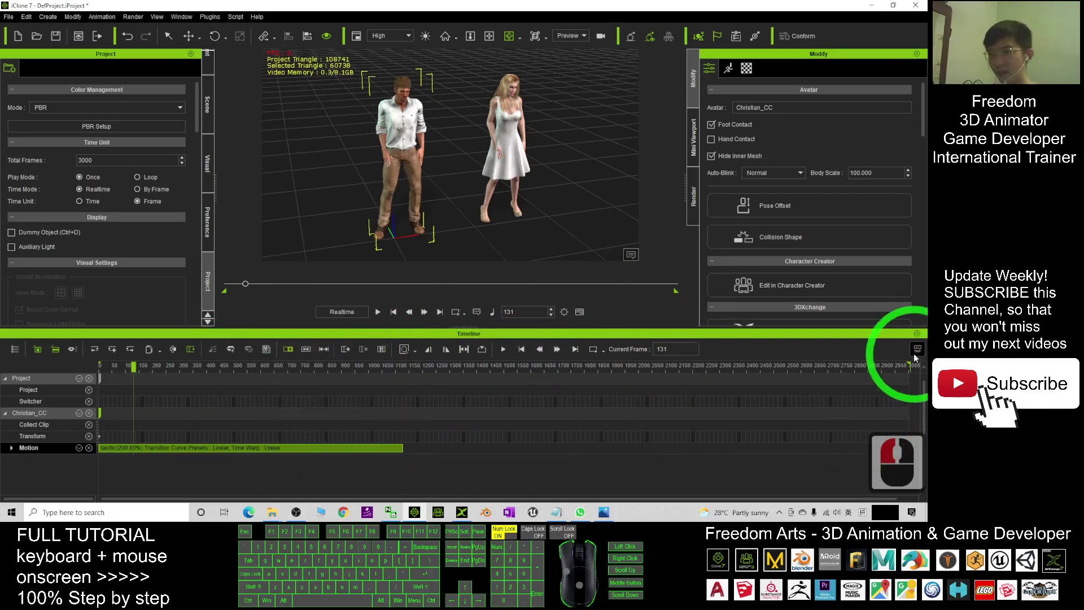
Examine Heidi's motion clip and play both avatars from the first frame to compare their motion speeds.
{"action": "double_click", "coordinate": [510, 92]}
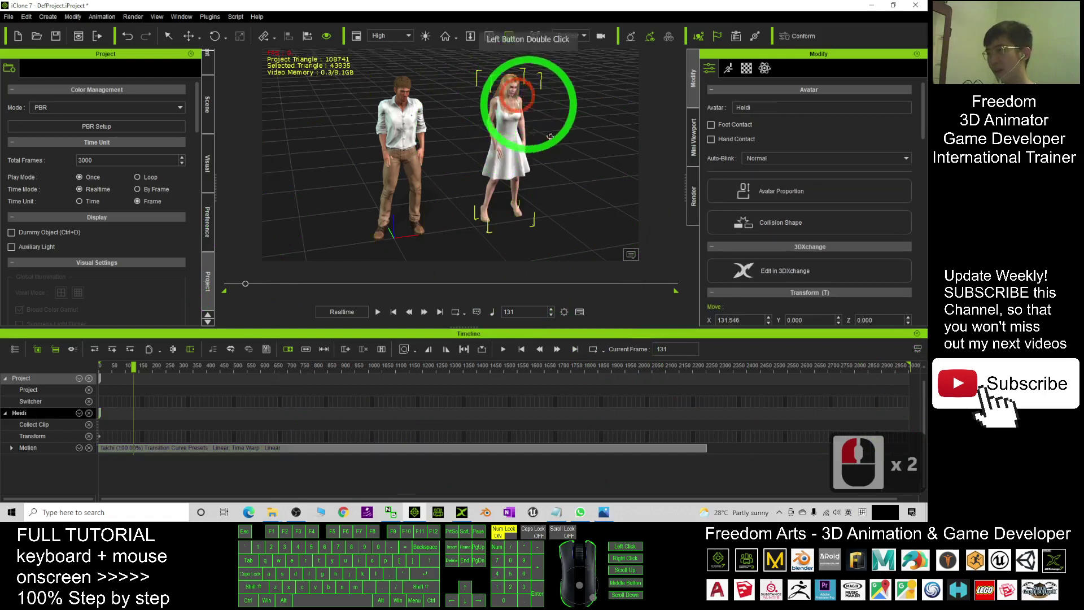
{"action": "left_click", "coordinate": [694, 450]}
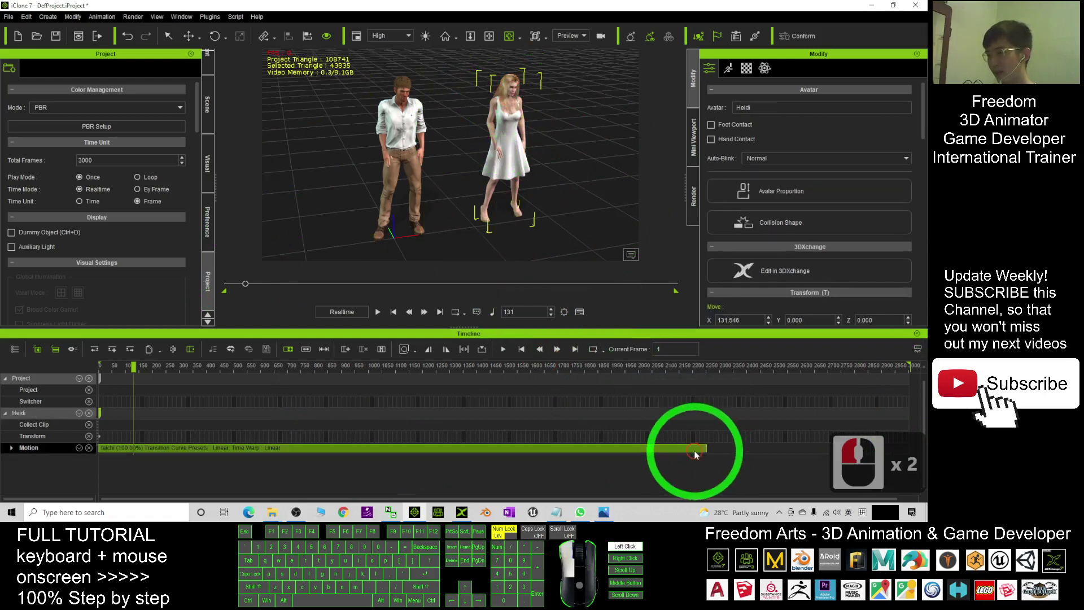
{"action": "left_click", "coordinate": [394, 312]}
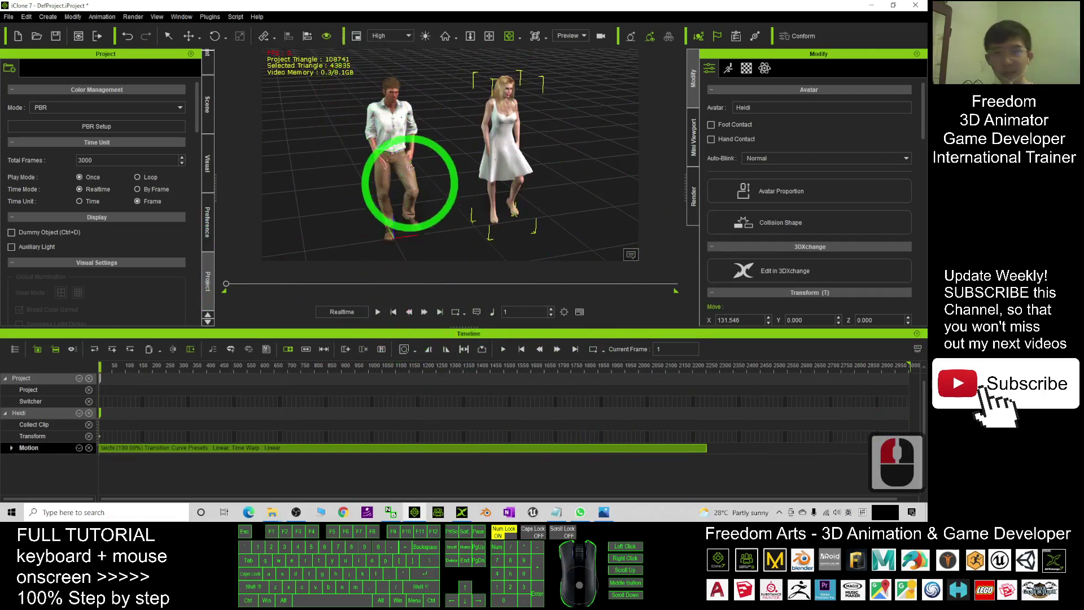
{"action": "left_click", "coordinate": [378, 312]}
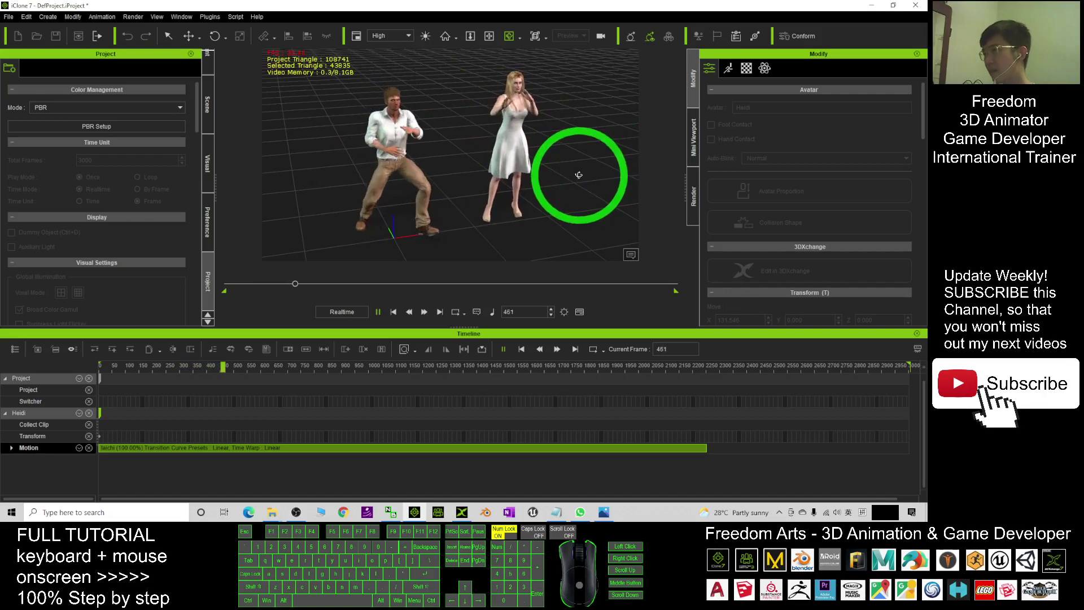
{"action": "left_click", "coordinate": [393, 311]}
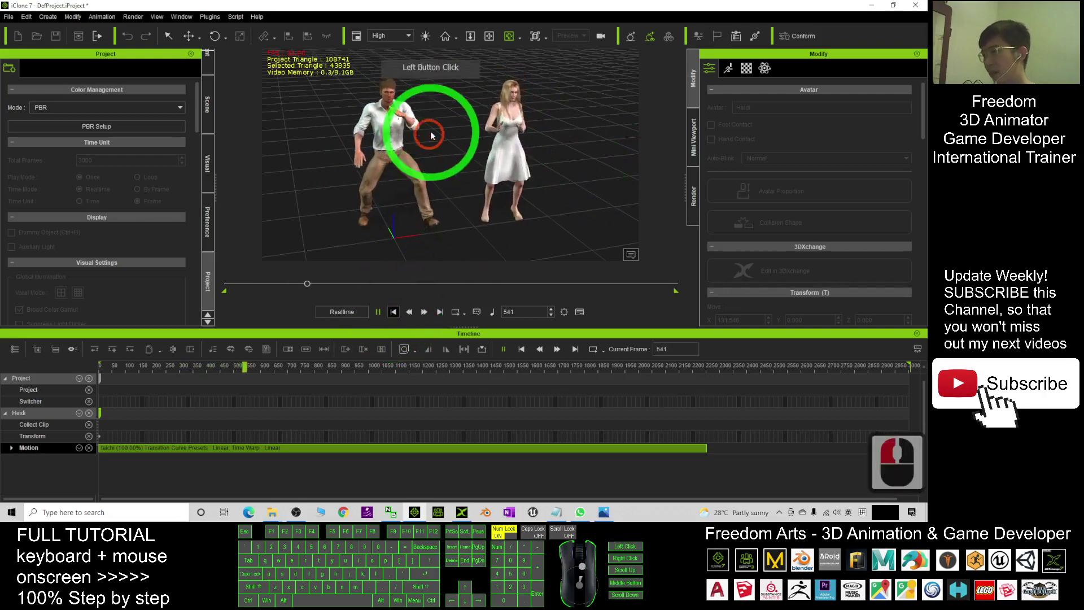
Set the speed of Christian's taichi motion clip to 50% and return playback to the first frame.
{"action": "double_click", "coordinate": [392, 93]}
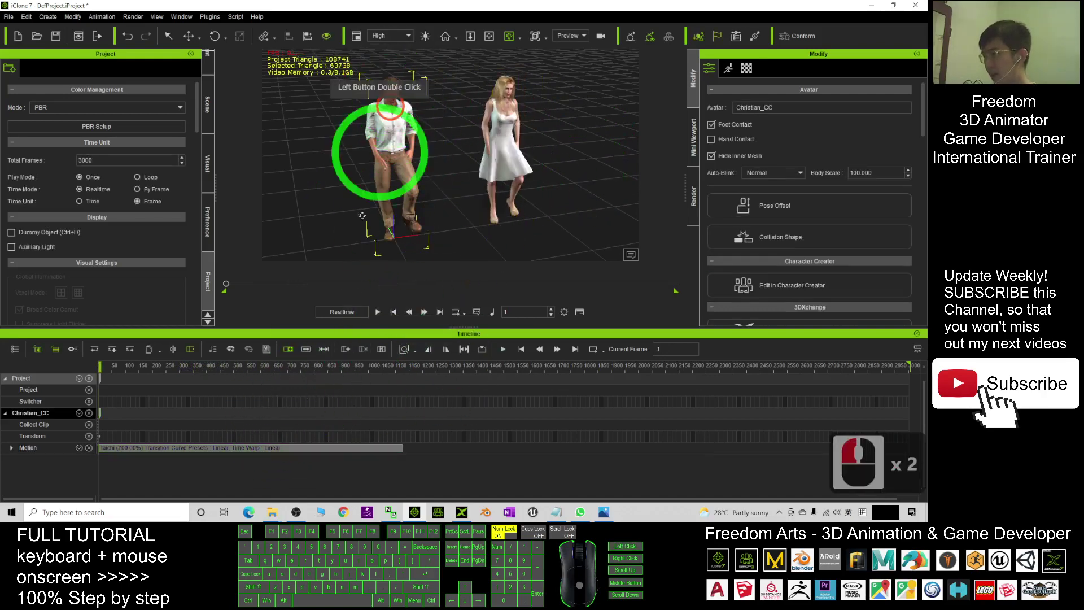
{"action": "left_click", "coordinate": [174, 447]}
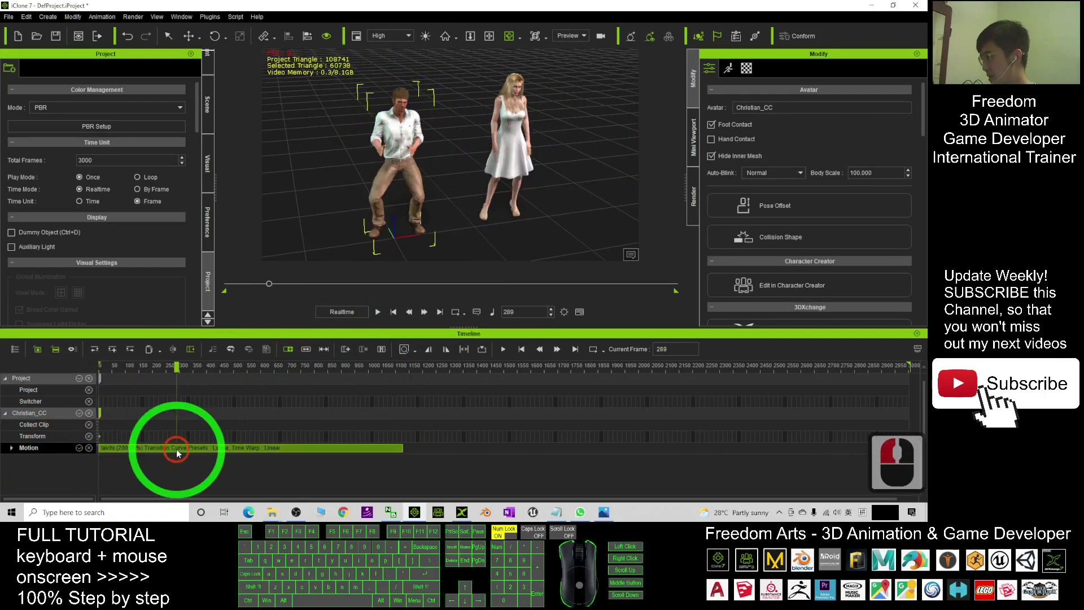
{"action": "right_click", "coordinate": [174, 447]}
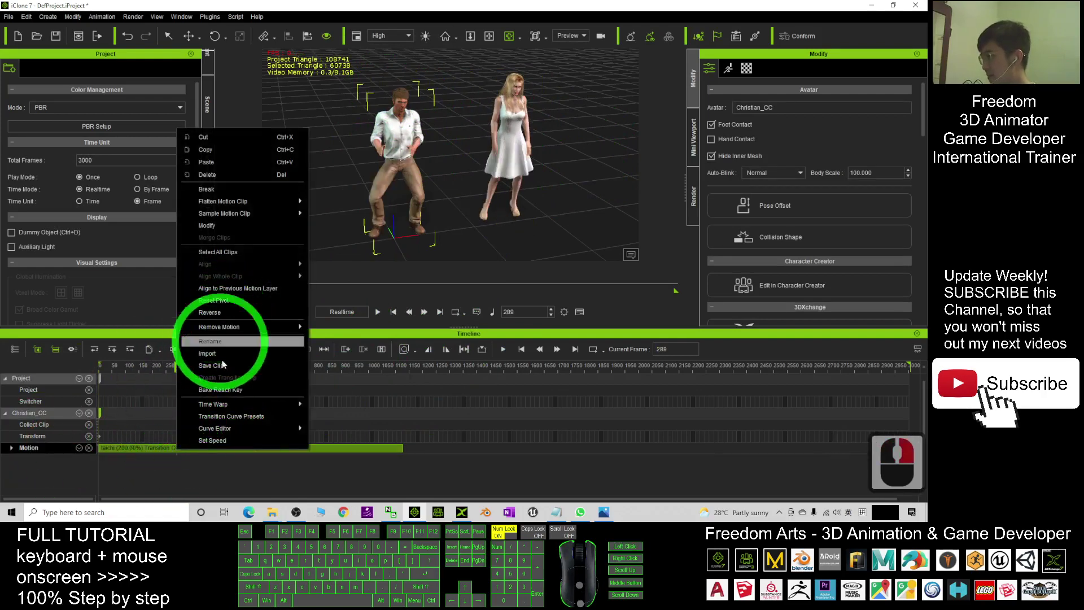
{"action": "left_click", "coordinate": [212, 440]}
{"action": "double_click", "coordinate": [464, 228]}
{"action": "left_click", "coordinate": [301, 213]}
{"action": "type", "text": "50"}
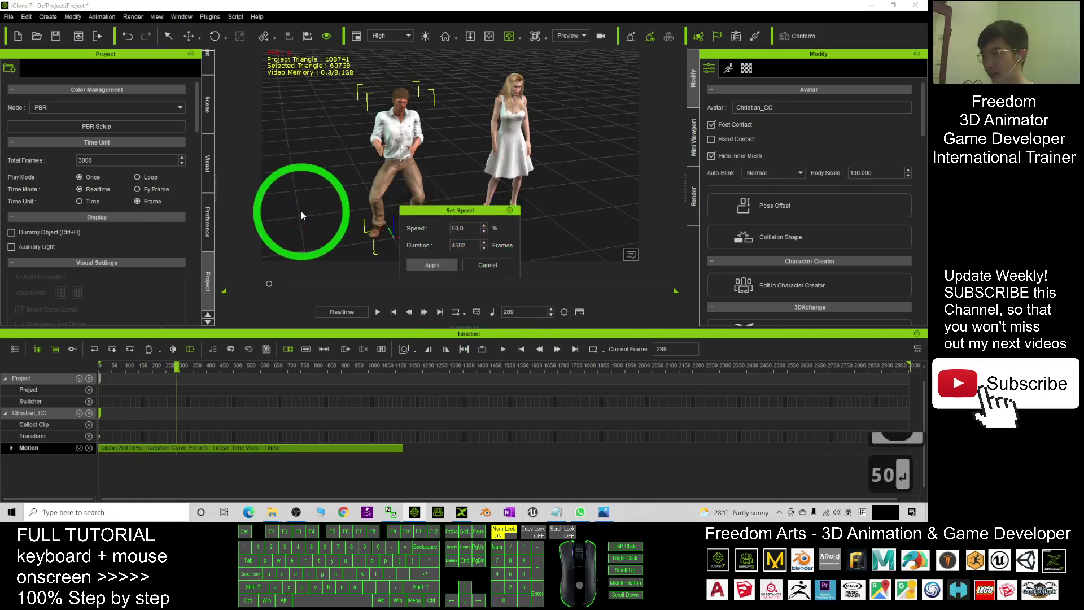
{"action": "left_click", "coordinate": [432, 265]}
{"action": "left_click", "coordinate": [358, 127]}
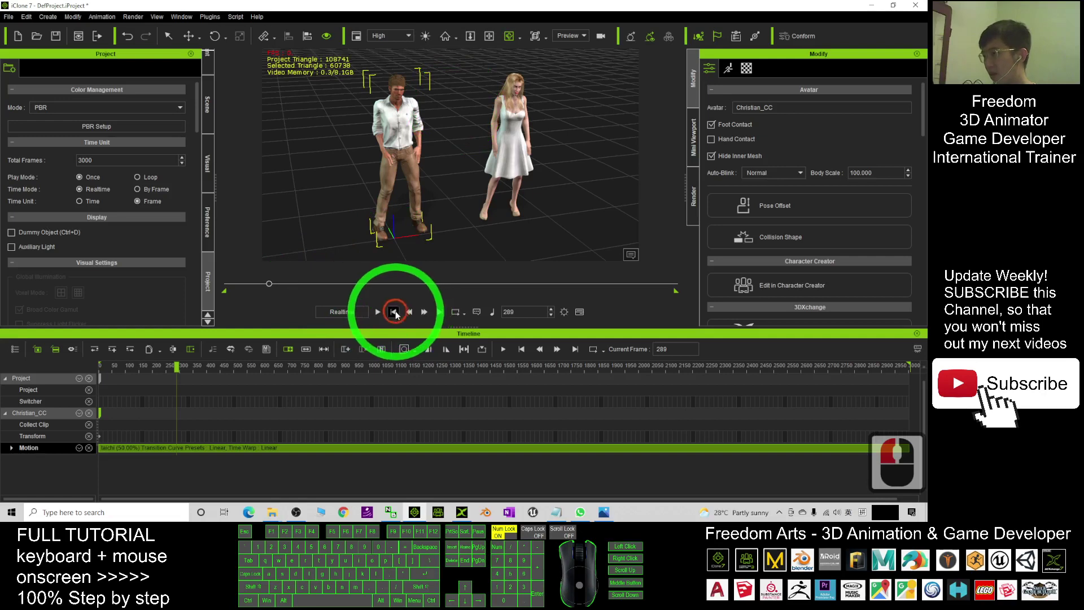
{"action": "left_click", "coordinate": [394, 312]}
{"action": "left_click", "coordinate": [391, 99]}
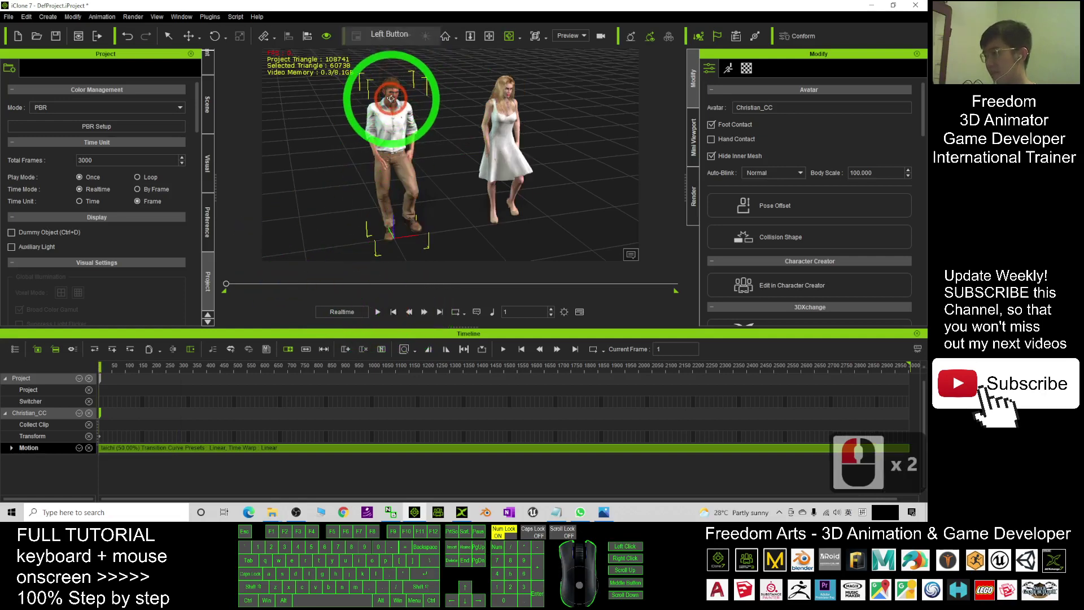
Play both avatars from the first frame to check Christian's 50% motion speed, and return playback to the start.
{"action": "double_click", "coordinate": [378, 312]}
{"action": "left_click", "coordinate": [378, 312]}
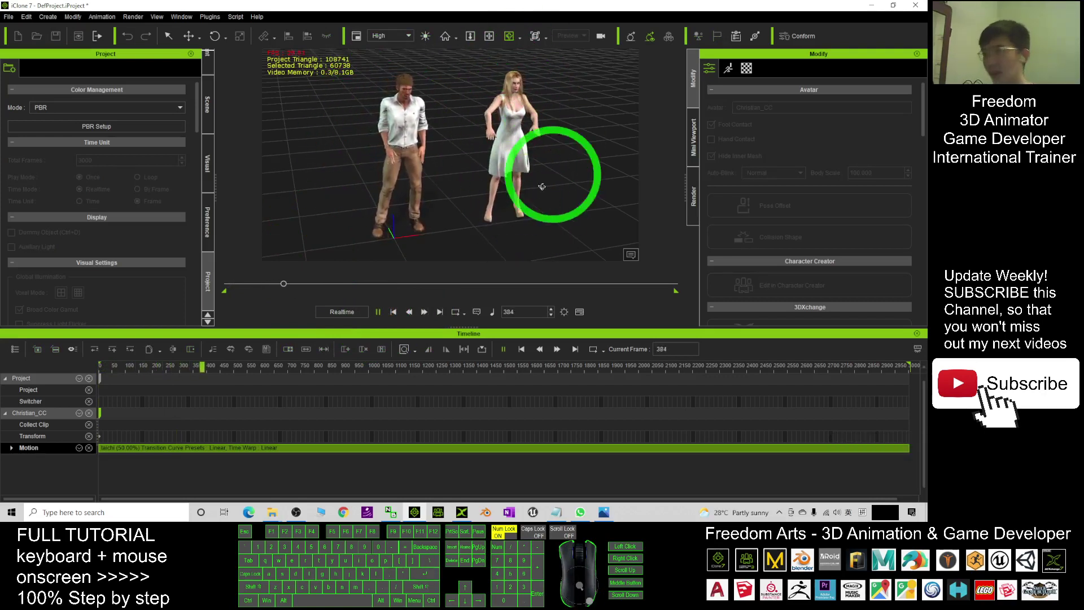
{"action": "left_click", "coordinate": [393, 313]}
Switch to Photos and view the cover.jpg image about motion capture for iClone 7.
{"action": "left_click", "coordinate": [603, 512]}
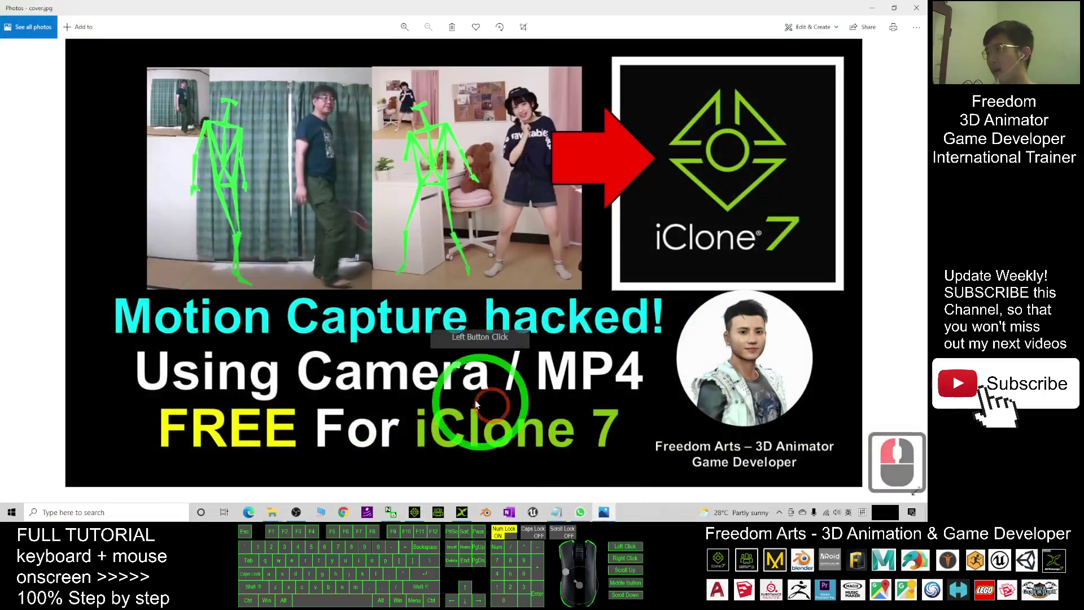
{"action": "left_click", "coordinate": [287, 366]}
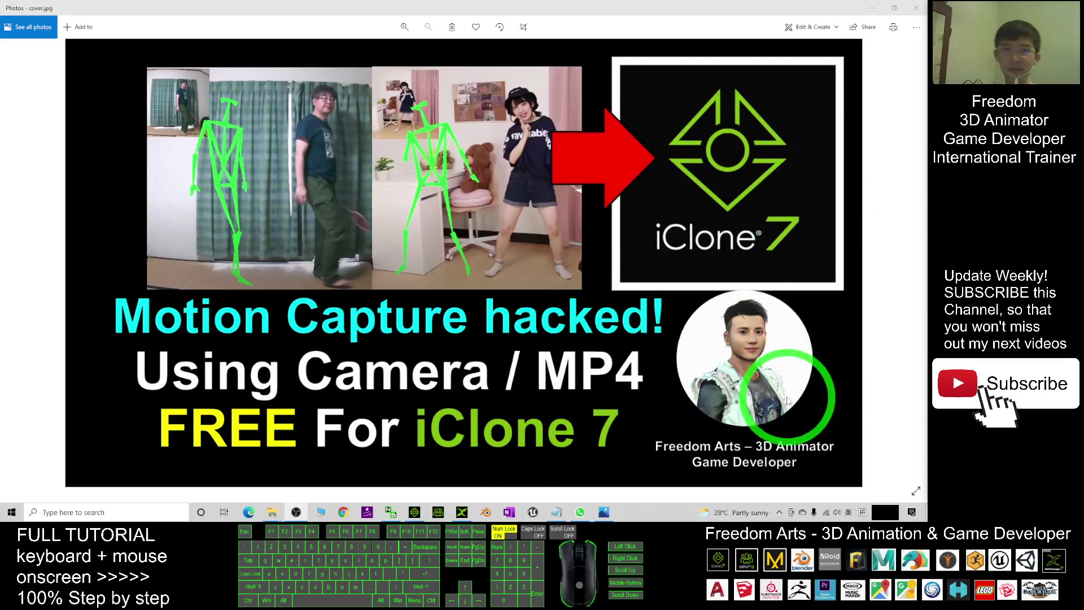
Switch back to iClone 7 and preview both avatars' motions from the start, then from about frame 806.
{"action": "left_click", "coordinate": [416, 512]}
{"action": "left_click", "coordinate": [406, 264]}
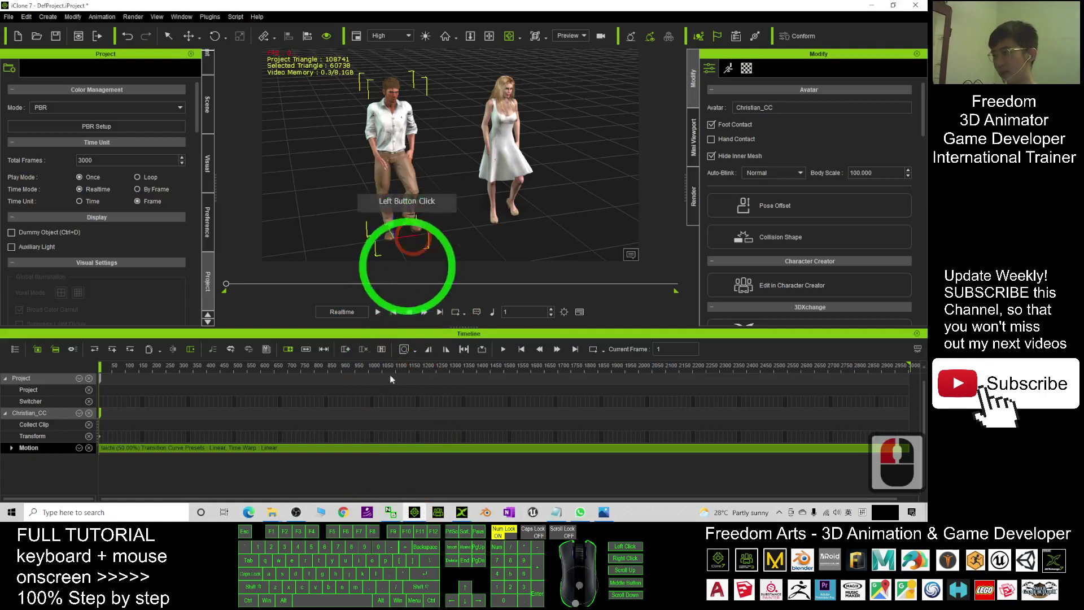
{"action": "left_click", "coordinate": [378, 311]}
{"action": "left_click", "coordinate": [347, 283]}
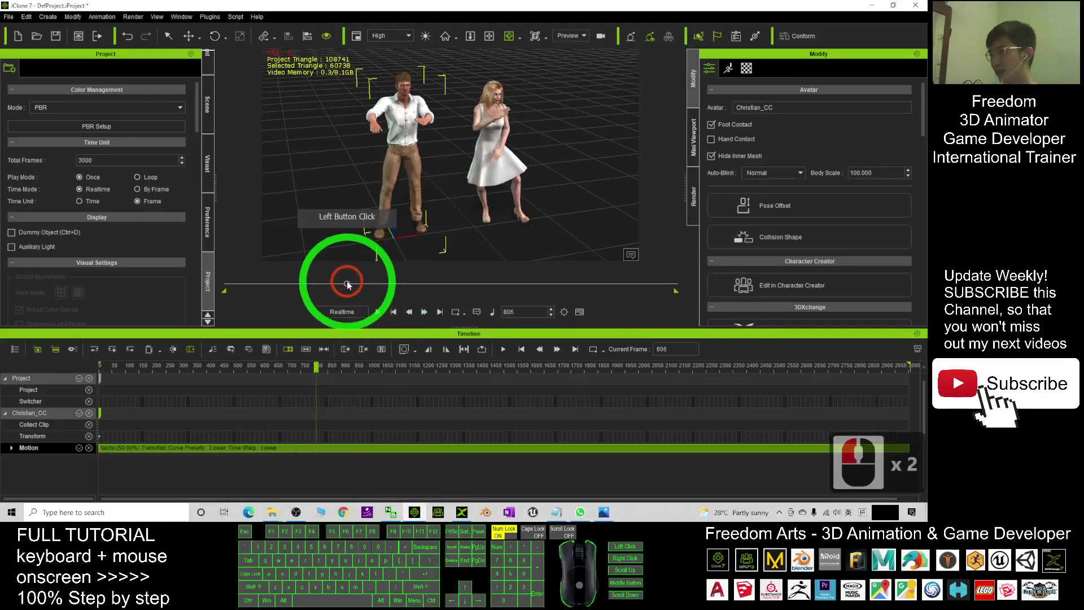
{"action": "left_click", "coordinate": [377, 312]}
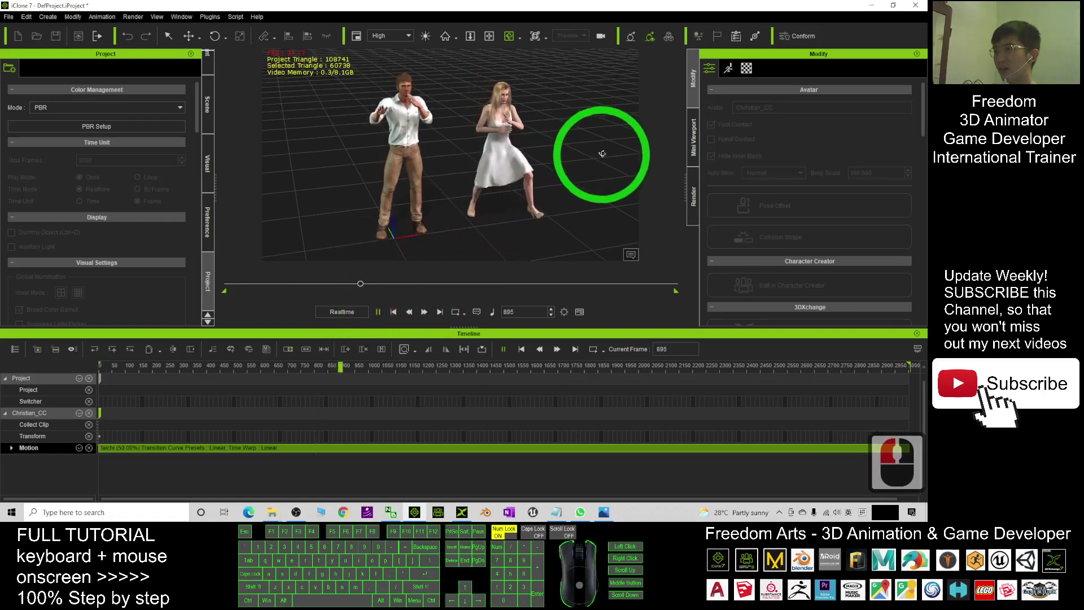